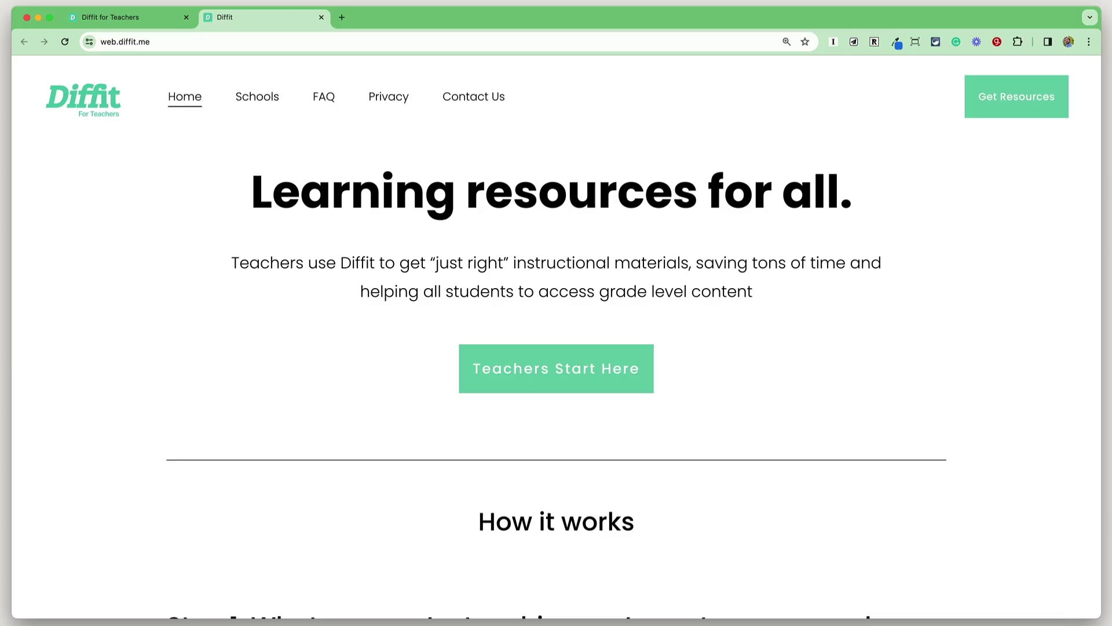
Load the Diffit app by going to web.diffit.me in Chrome.
{"action": "scroll", "coordinate": [556, 336], "scroll_direction": "down", "scroll_amount": 3}
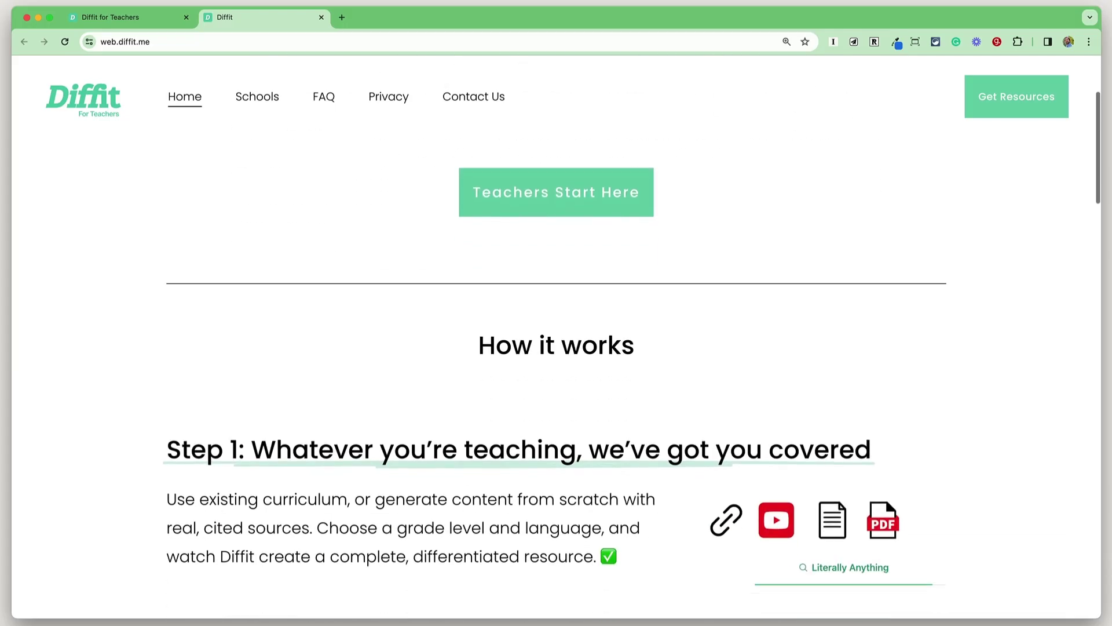
{"action": "scroll", "coordinate": [556, 336], "scroll_direction": "down", "scroll_amount": 2}
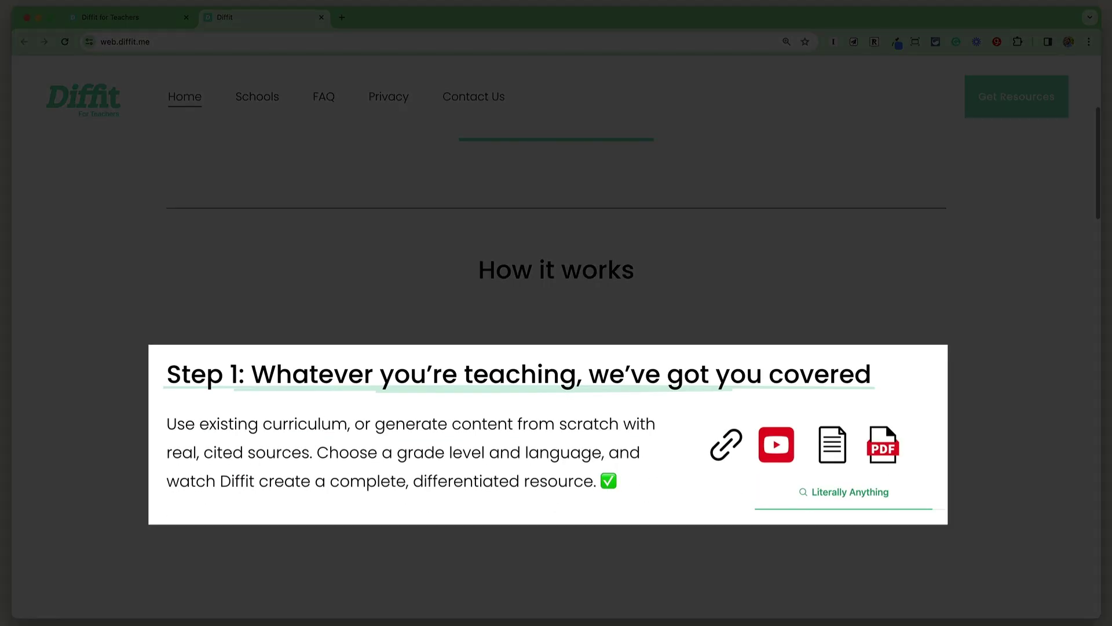
{"action": "scroll", "coordinate": [557, 336], "scroll_direction": "down", "scroll_amount": 7}
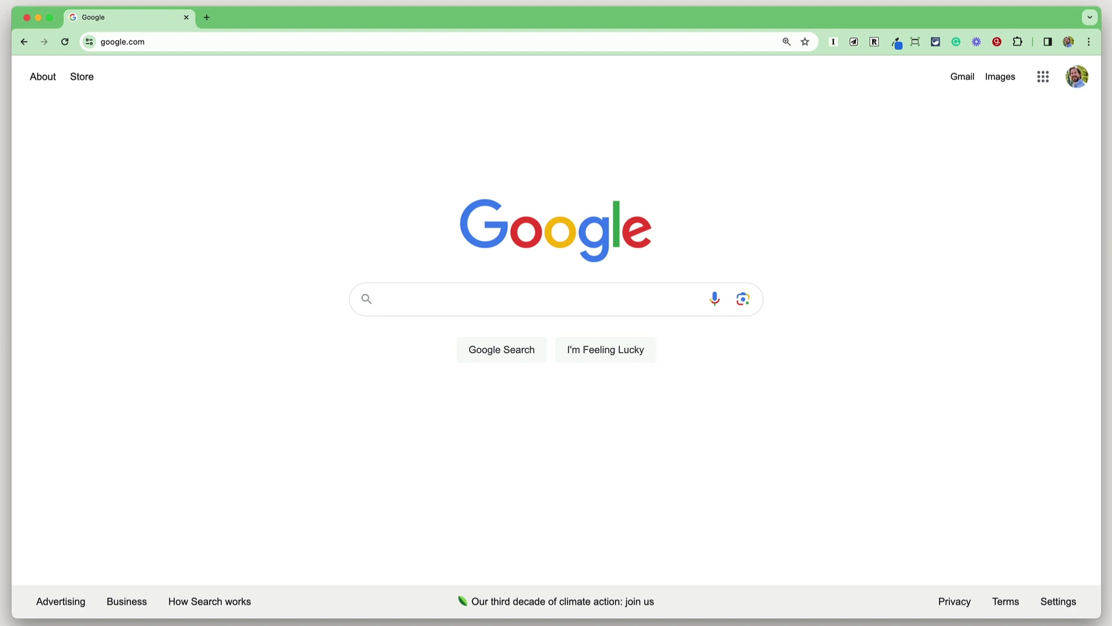
{"action": "key", "text": "super+l"}
{"action": "type", "text": "web"}
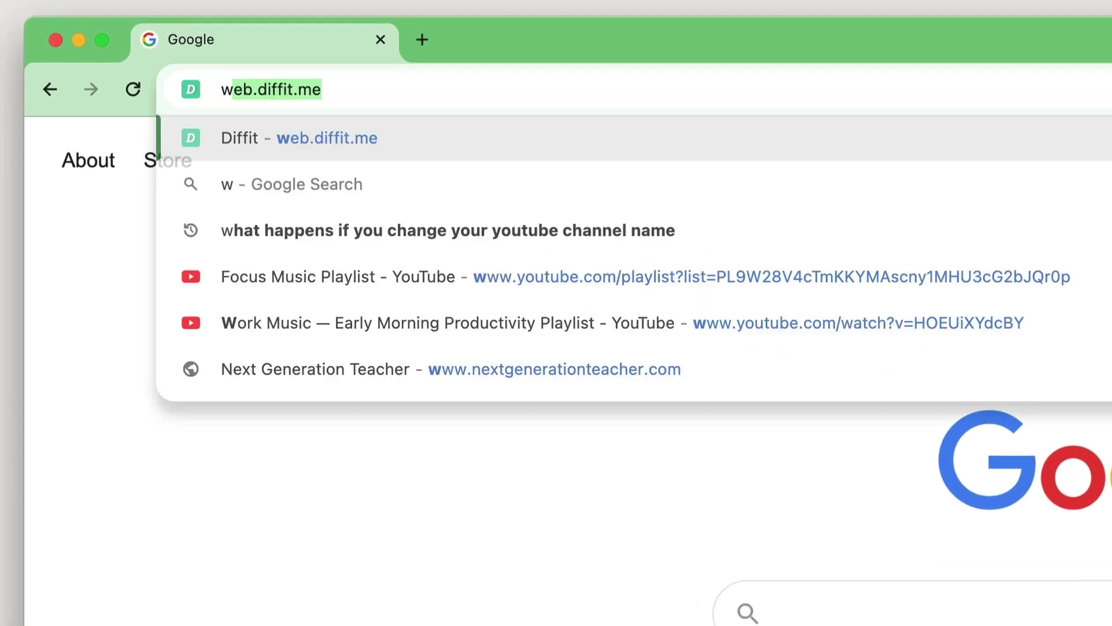
{"action": "type", "text": ".diffit.me"}
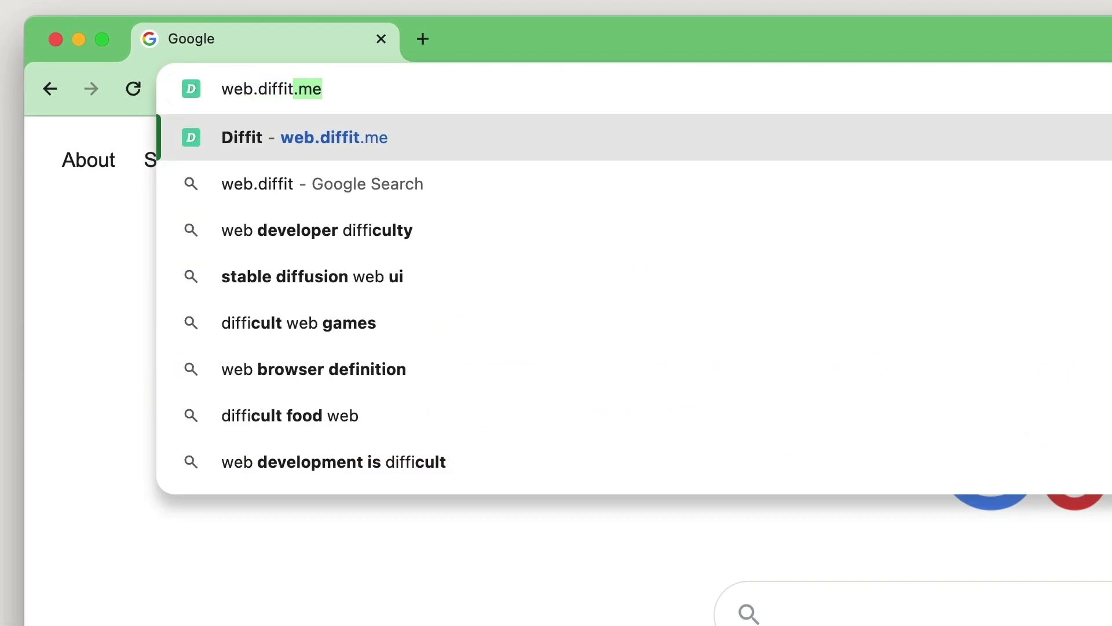
{"action": "key", "text": "Return"}
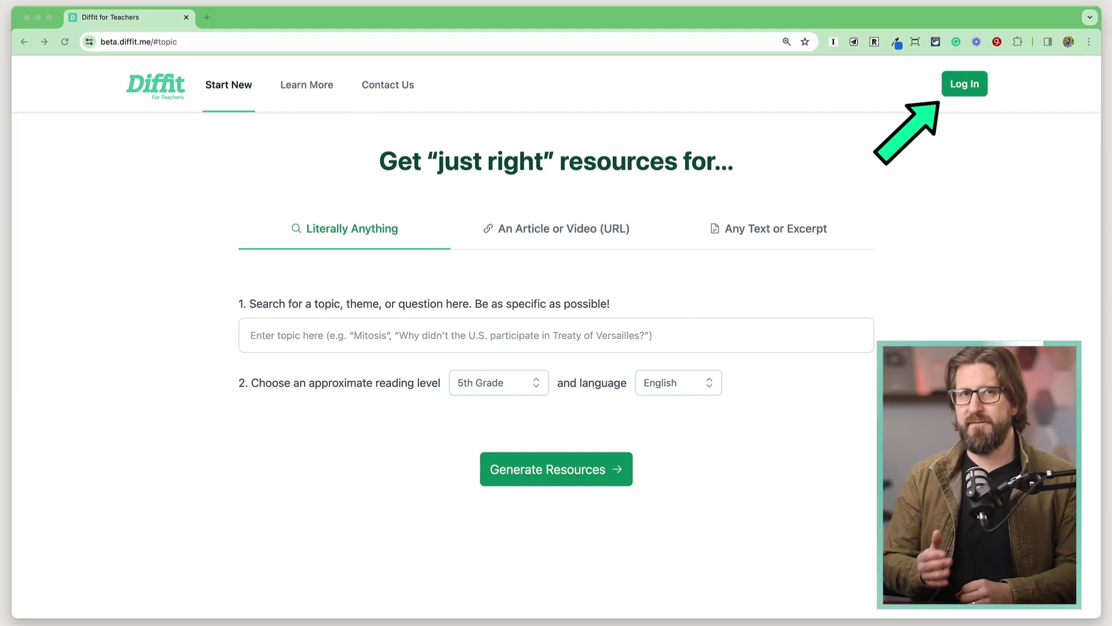
Log in to Diffit and view the saved resources under My Resources.
{"action": "left_click", "coordinate": [964, 84]}
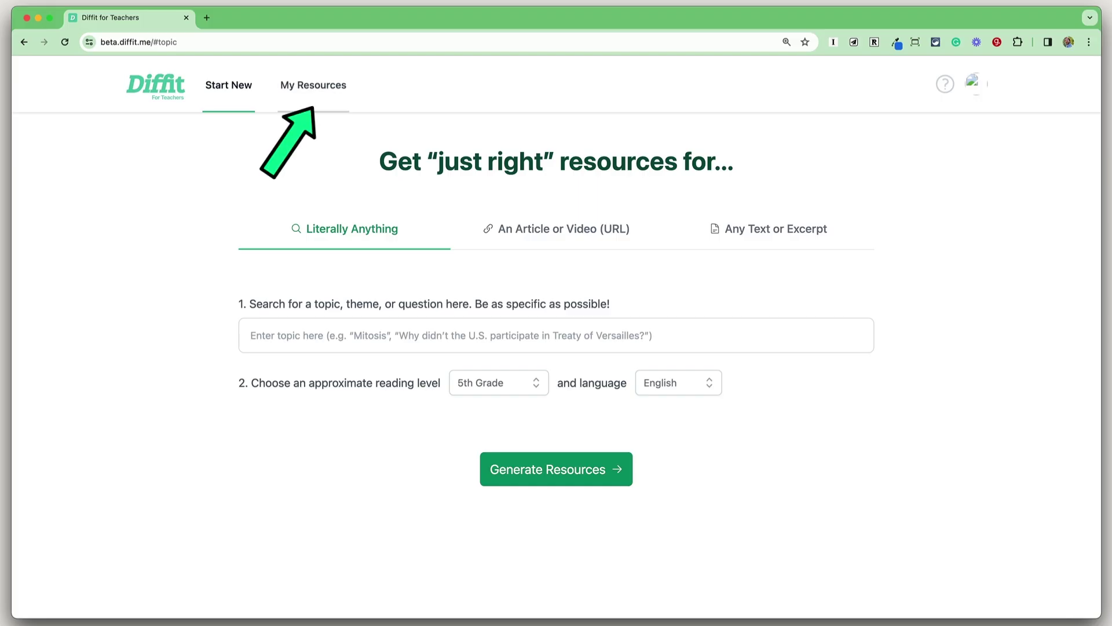
{"action": "left_click", "coordinate": [313, 88]}
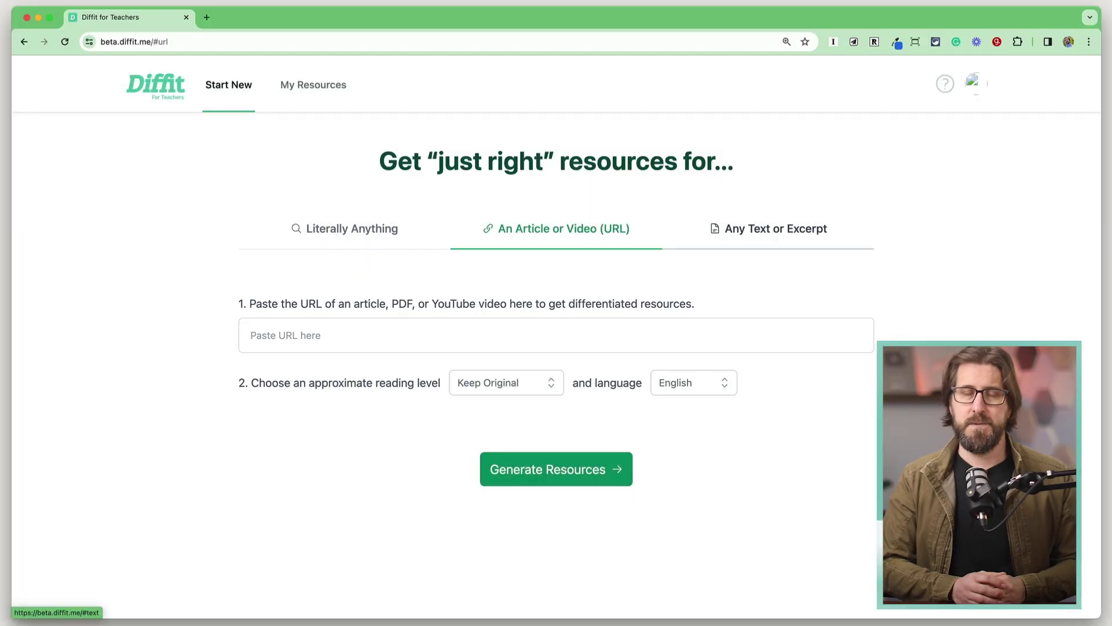
Look at the Any Text or Excerpt option before returning to Literally Anything.
{"action": "left_click", "coordinate": [768, 228]}
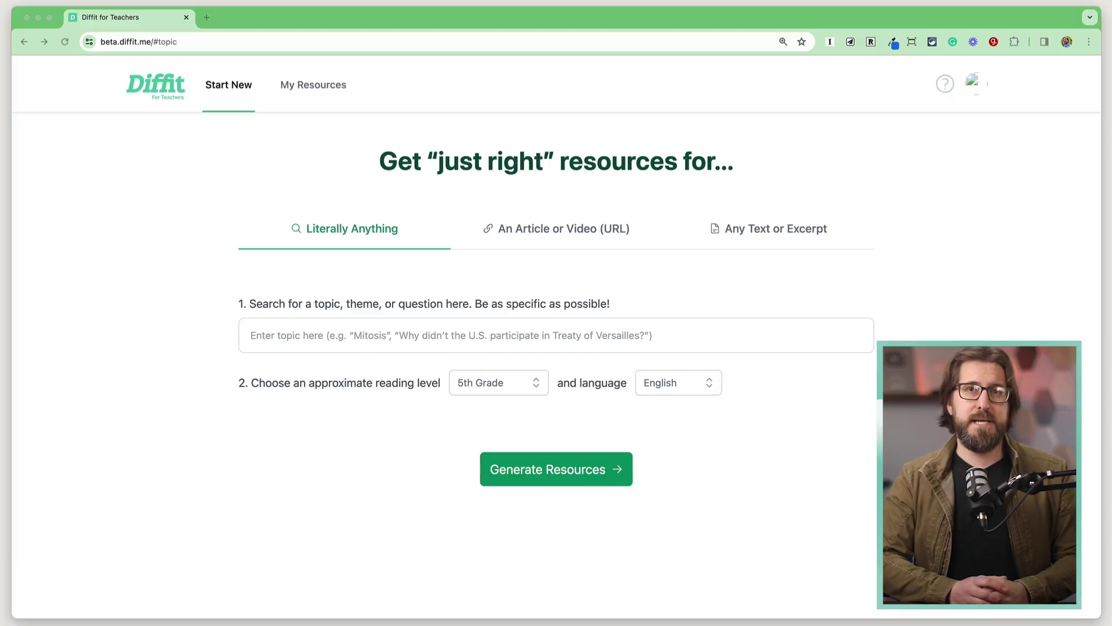
Enter the topic 'What is digital citizenship?', pick 7th Grade reading level, and generate resources.
{"action": "left_click", "coordinate": [307, 335]}
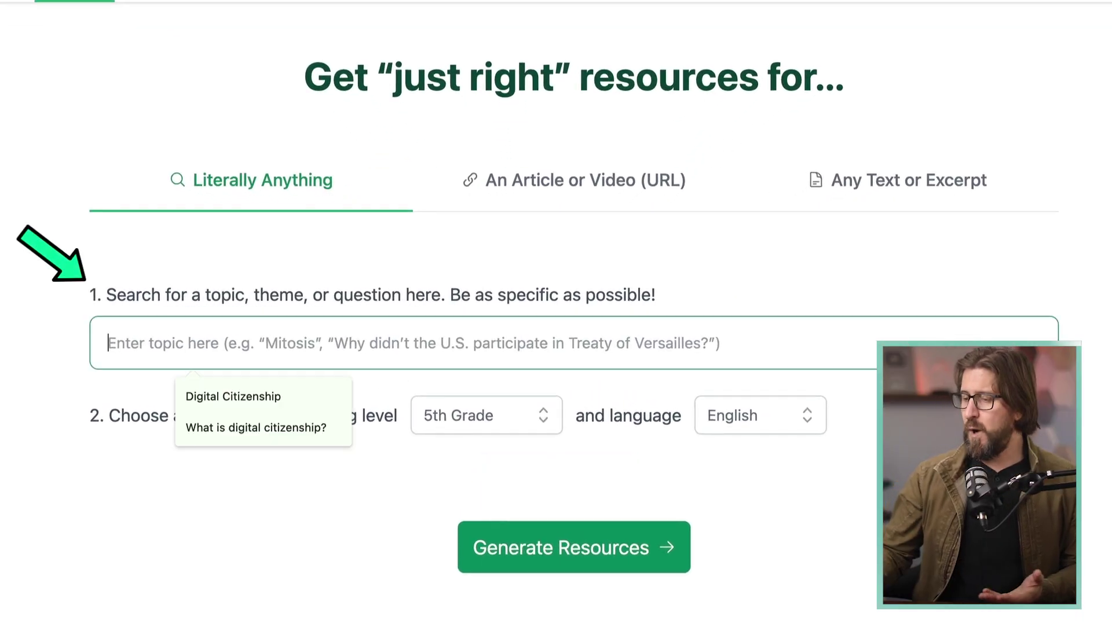
{"action": "type", "text": "What is di"}
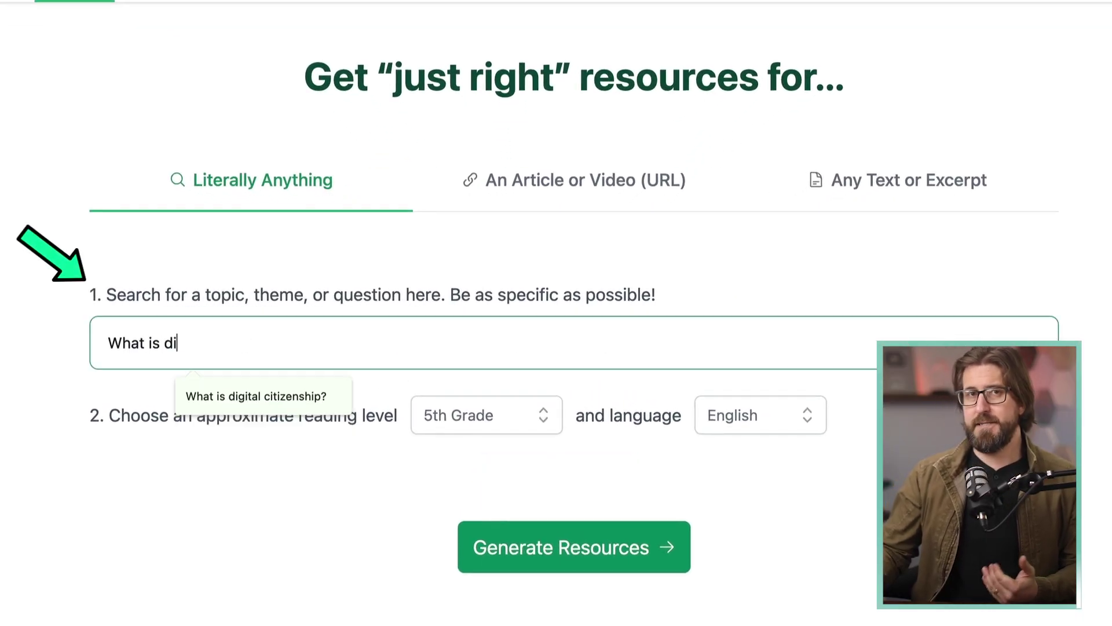
{"action": "type", "text": "gital citizenshi"}
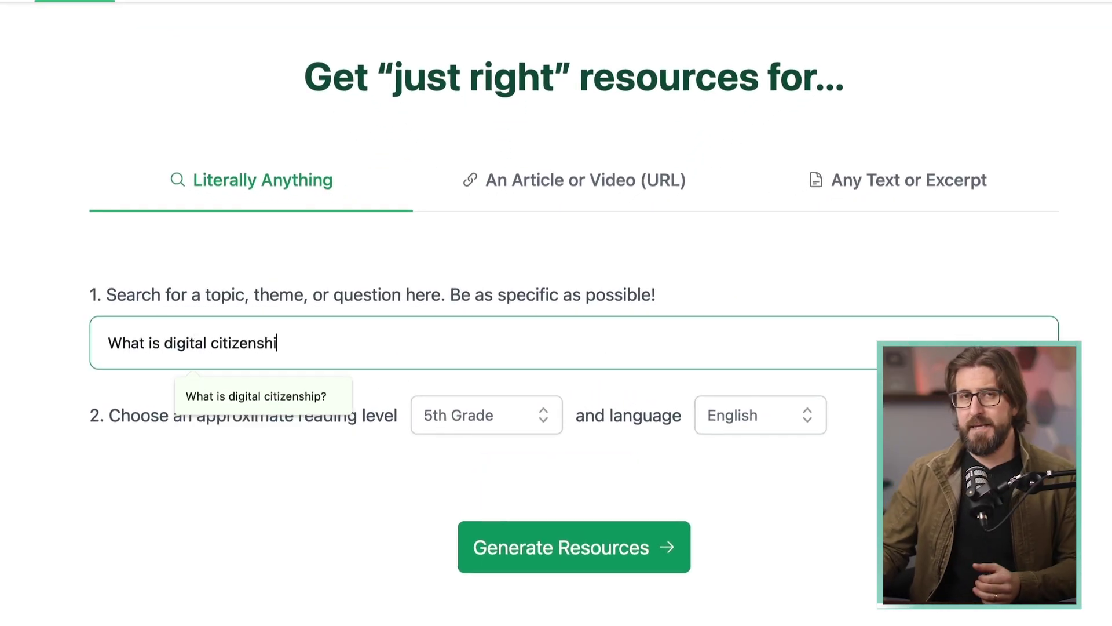
{"action": "type", "text": "p?"}
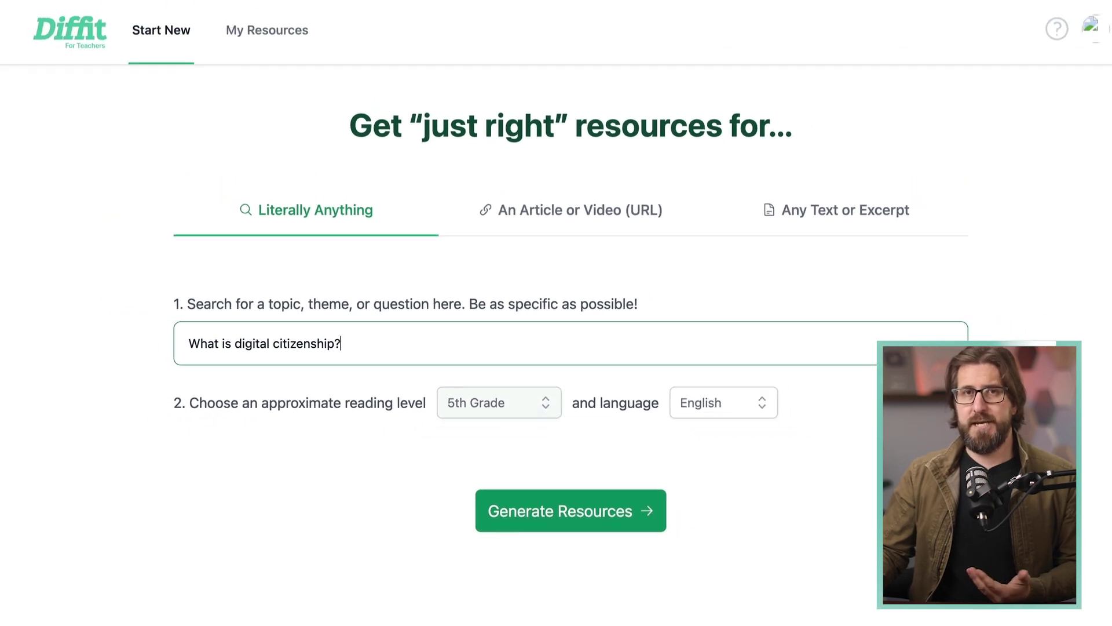
{"action": "left_click", "coordinate": [487, 415]}
{"action": "scroll", "coordinate": [492, 503], "scroll_direction": "down", "scroll_amount": 1}
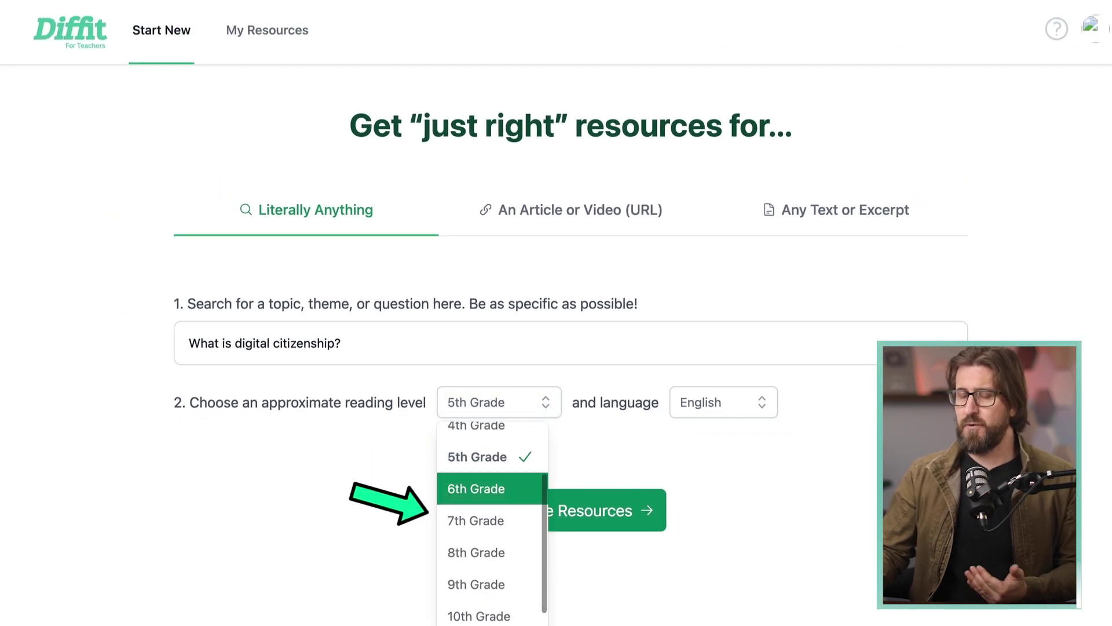
{"action": "left_click", "coordinate": [493, 520]}
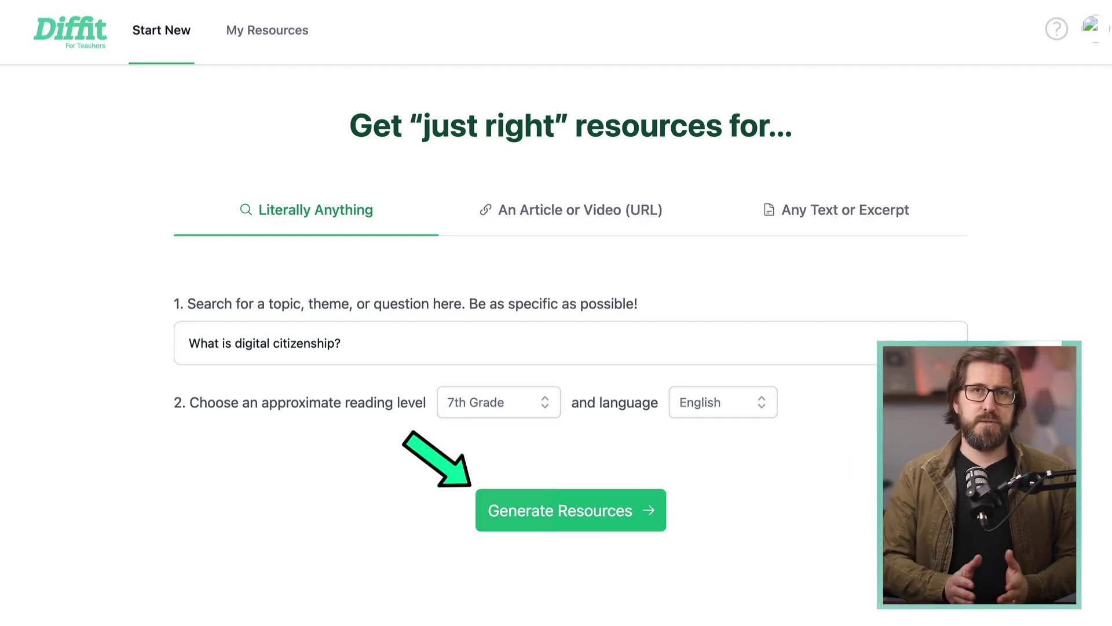
{"action": "left_click", "coordinate": [571, 510]}
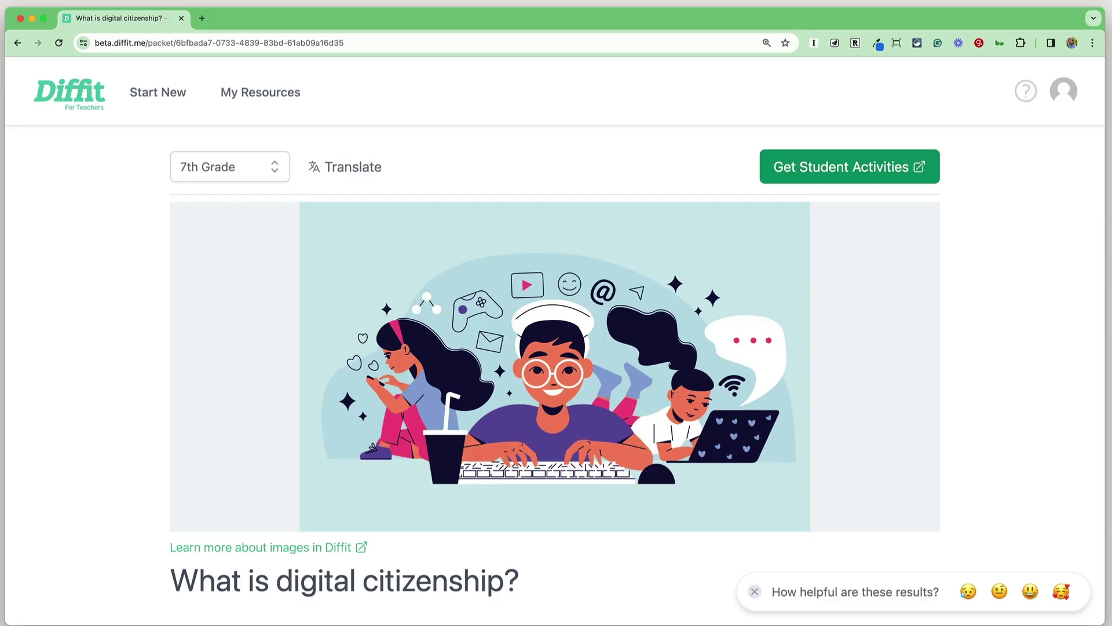
Dismiss the feedback prompt and try the Digital Citizenship Guide, GoGuardian and LinkedIn images.
{"action": "left_click", "coordinate": [755, 591]}
{"action": "mouse_move", "coordinate": [884, 249]}
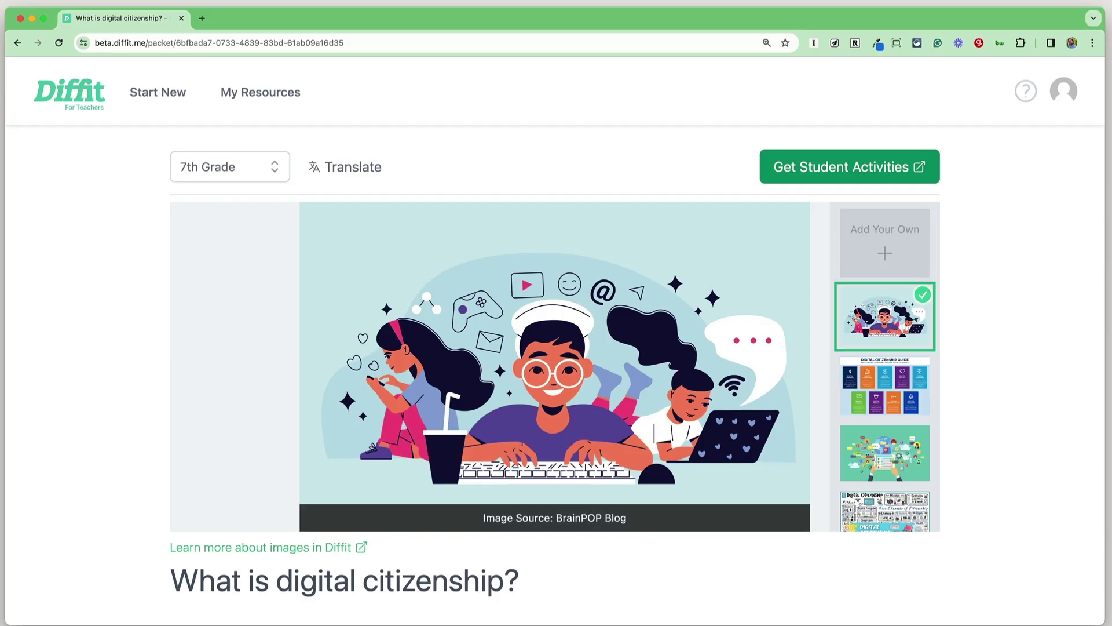
{"action": "left_click", "coordinate": [884, 386]}
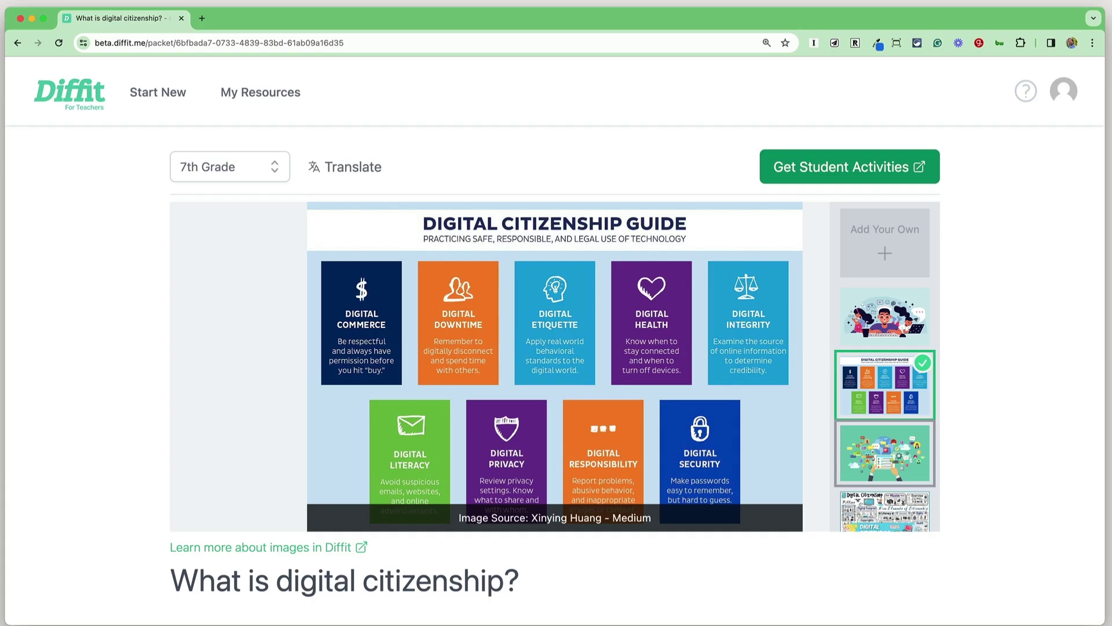
{"action": "left_click", "coordinate": [884, 453]}
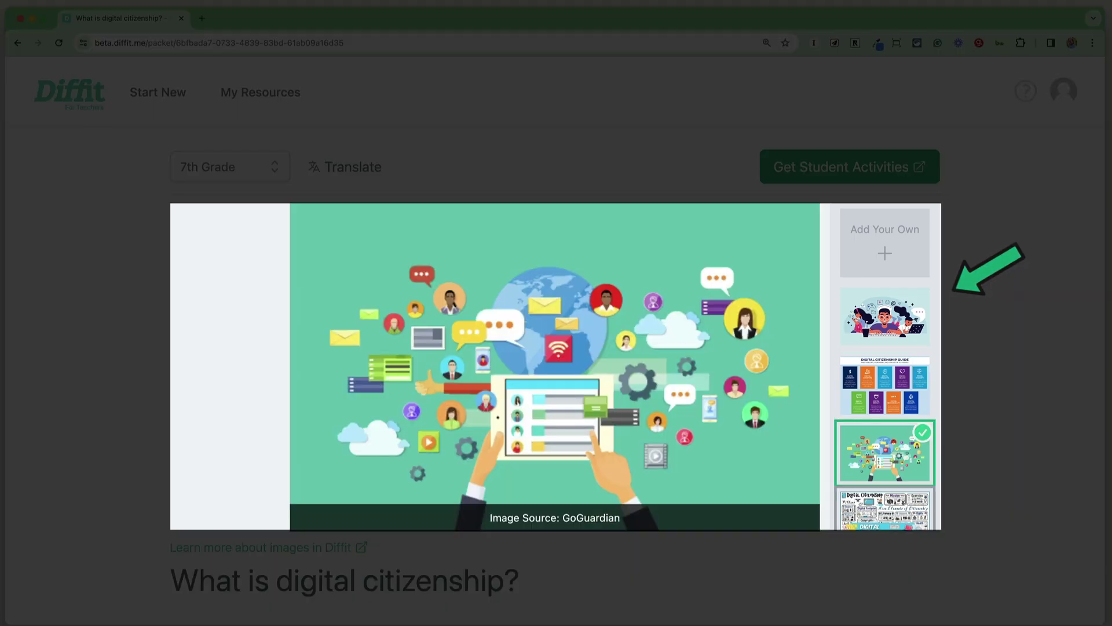
{"action": "left_click", "coordinate": [885, 510]}
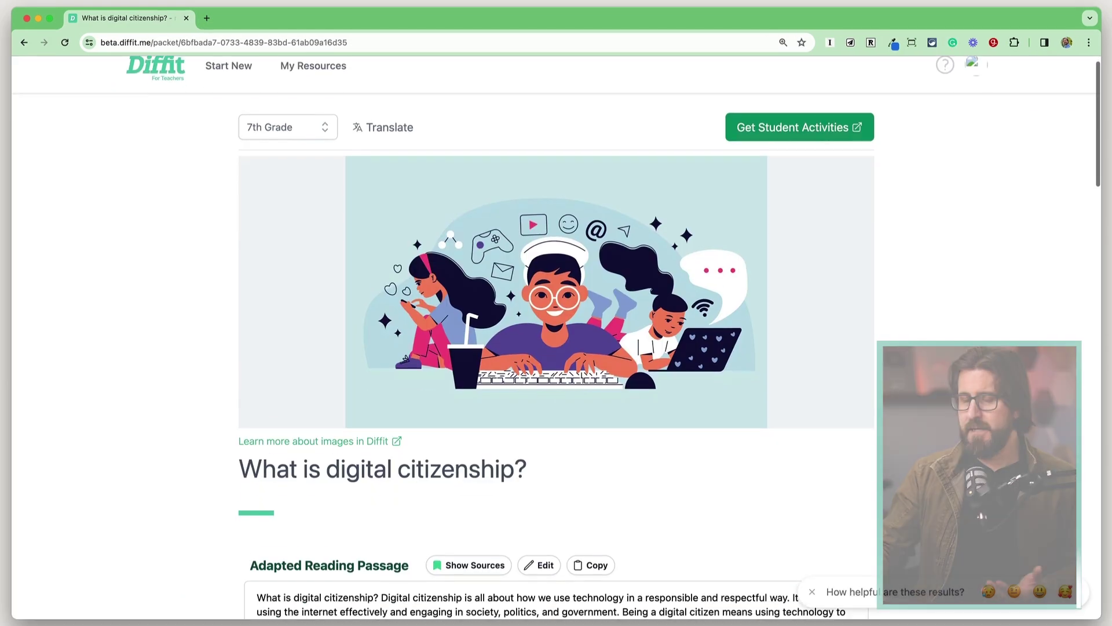
{"action": "scroll", "coordinate": [556, 348], "scroll_direction": "down", "scroll_amount": 3}
{"action": "scroll", "coordinate": [556, 348], "scroll_direction": "down", "scroll_amount": 3}
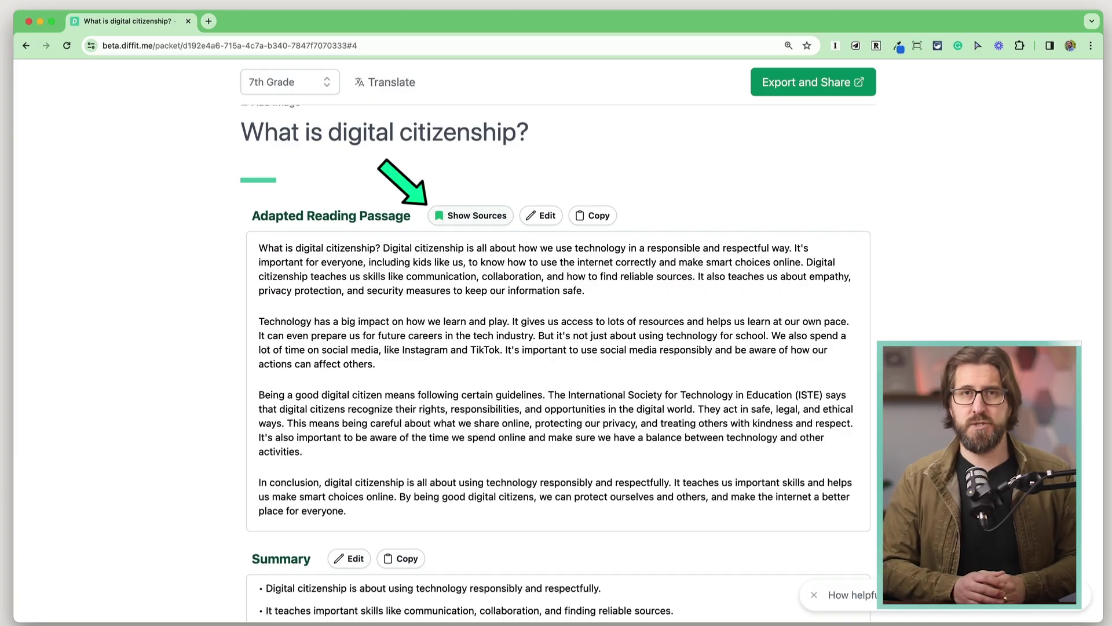
Show the passage's sources and jump to citation [5] in the sources list.
{"action": "left_click", "coordinate": [470, 215]}
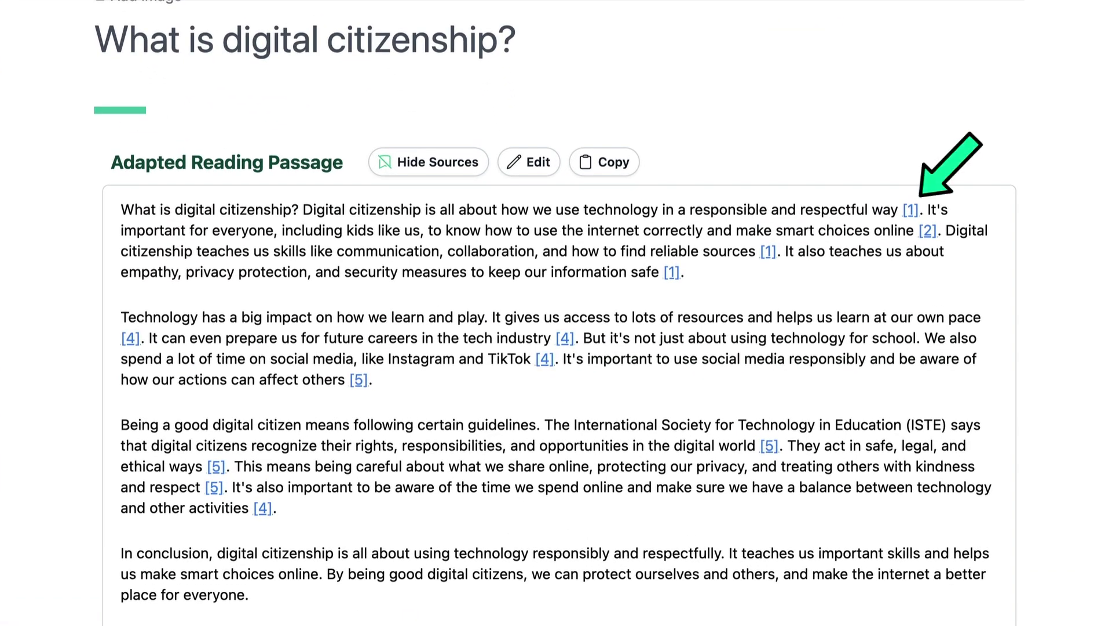
{"action": "left_click", "coordinate": [359, 380]}
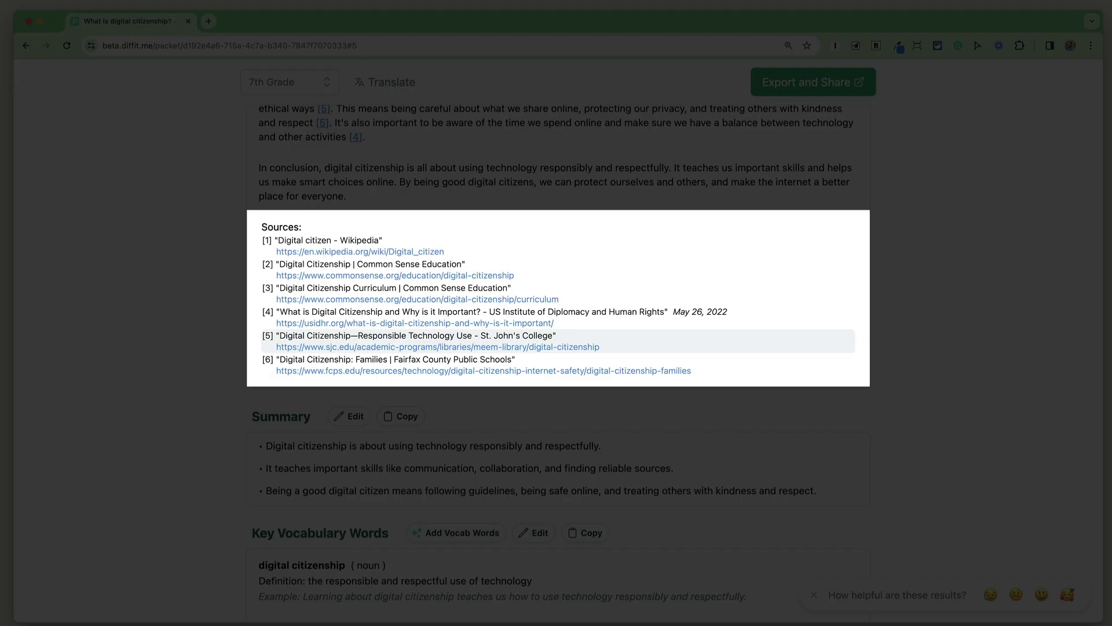
{"action": "scroll", "coordinate": [556, 360], "scroll_direction": "up", "scroll_amount": 4}
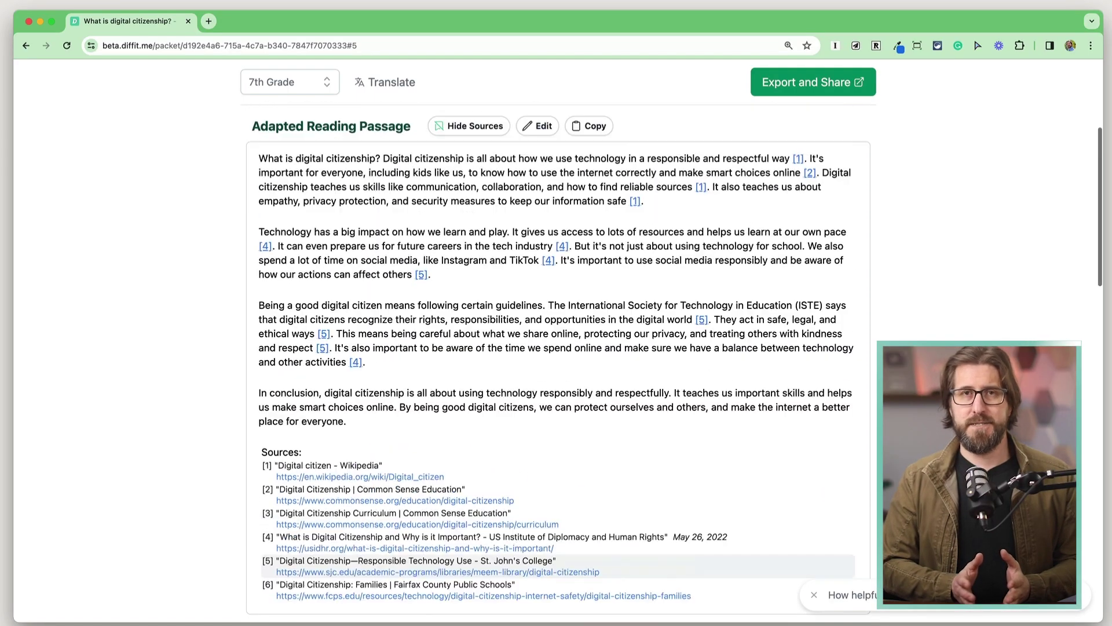
Edit the passage's second paragraph, inserting the text 'credibly deep and insightful sentence.'.
{"action": "left_click", "coordinate": [538, 170]}
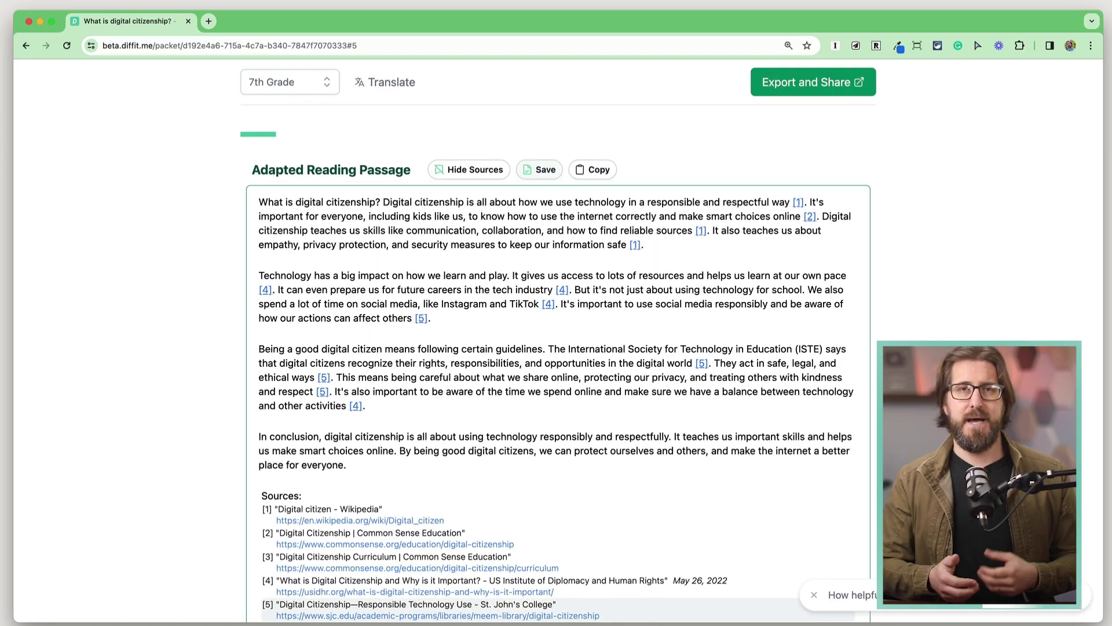
{"action": "left_click", "coordinate": [333, 276]}
{"action": "type", "text": "had"}
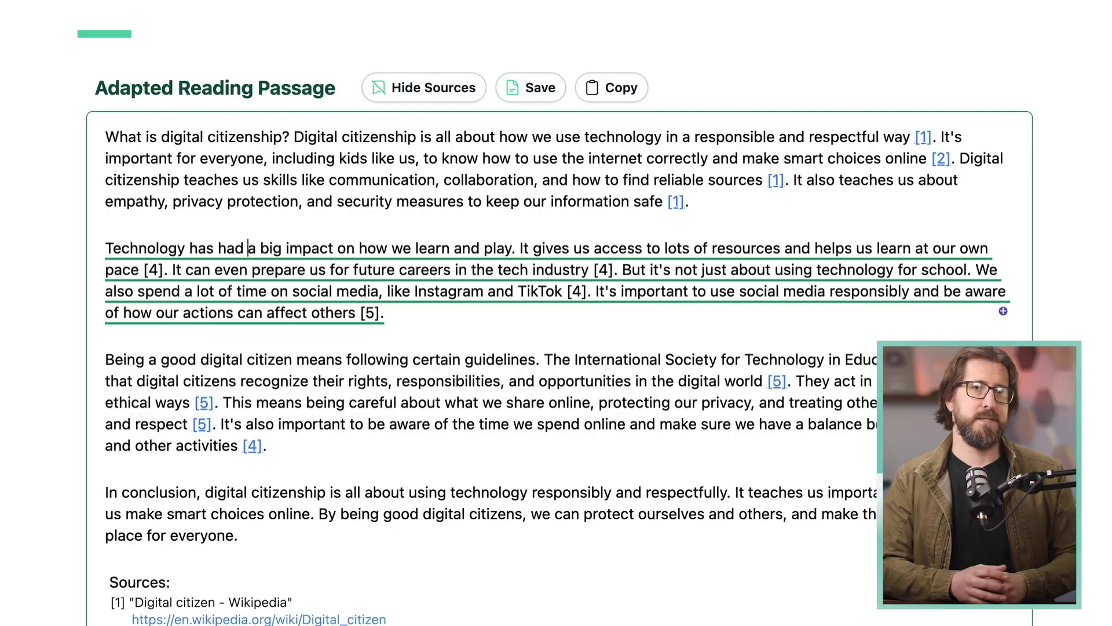
{"action": "key", "text": "BackSpace"}
{"action": "key", "text": "BackSpace"}
{"action": "key", "text": "BackSpace"}
{"action": "key", "text": "BackSpace"}
{"action": "type", "text": "credibly deep and i"}
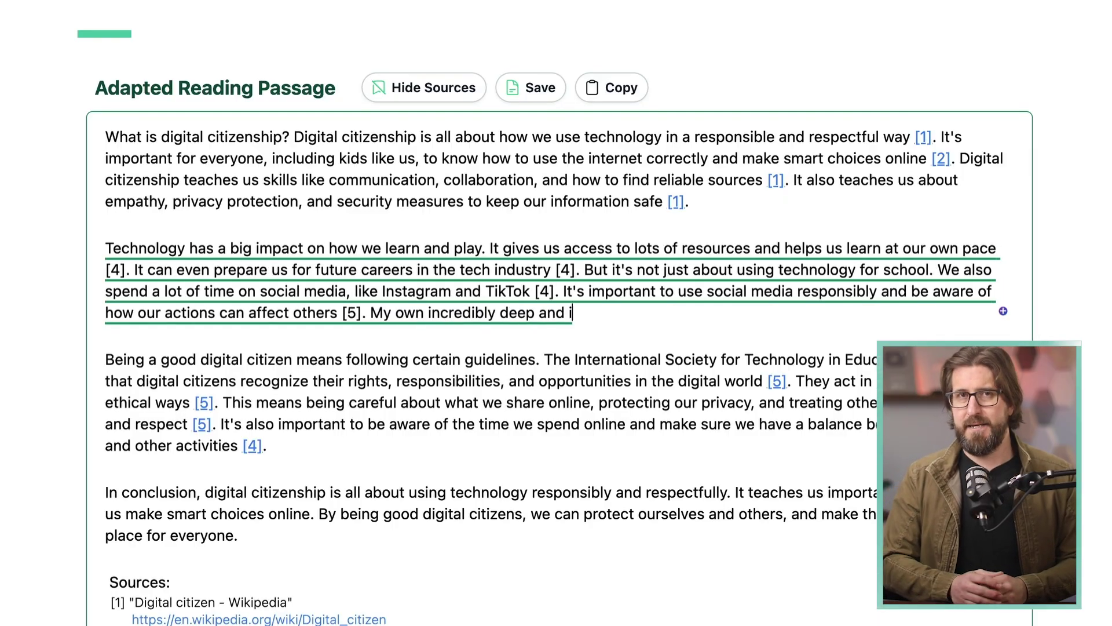
{"action": "type", "text": "nsightful sentence."}
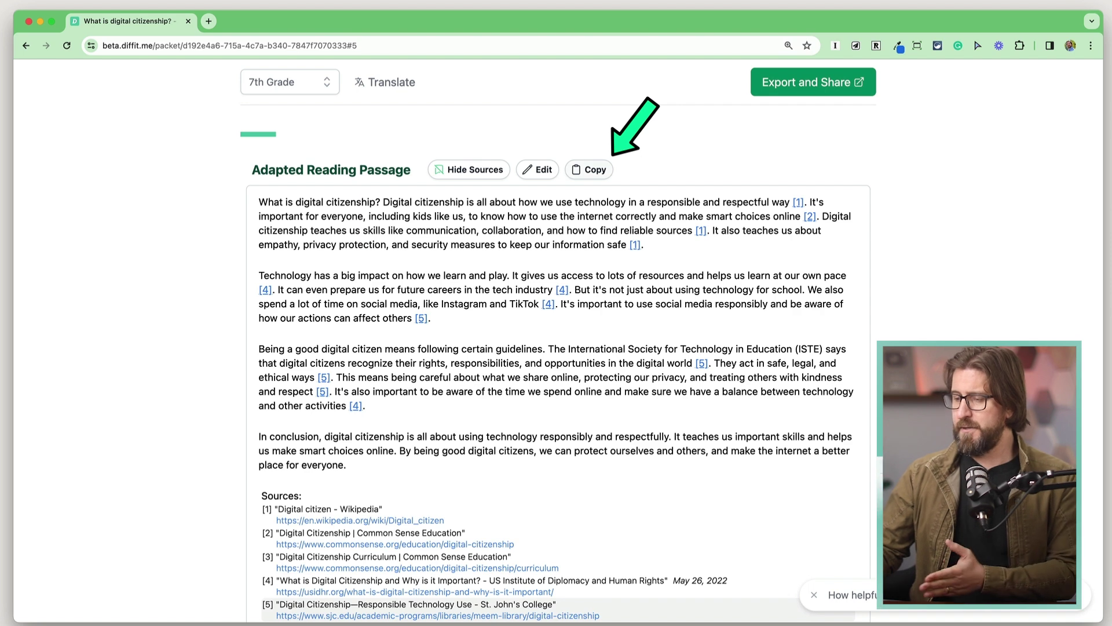
Copy the adapted reading passage and paste it into the blank document.
{"action": "left_click", "coordinate": [589, 169]}
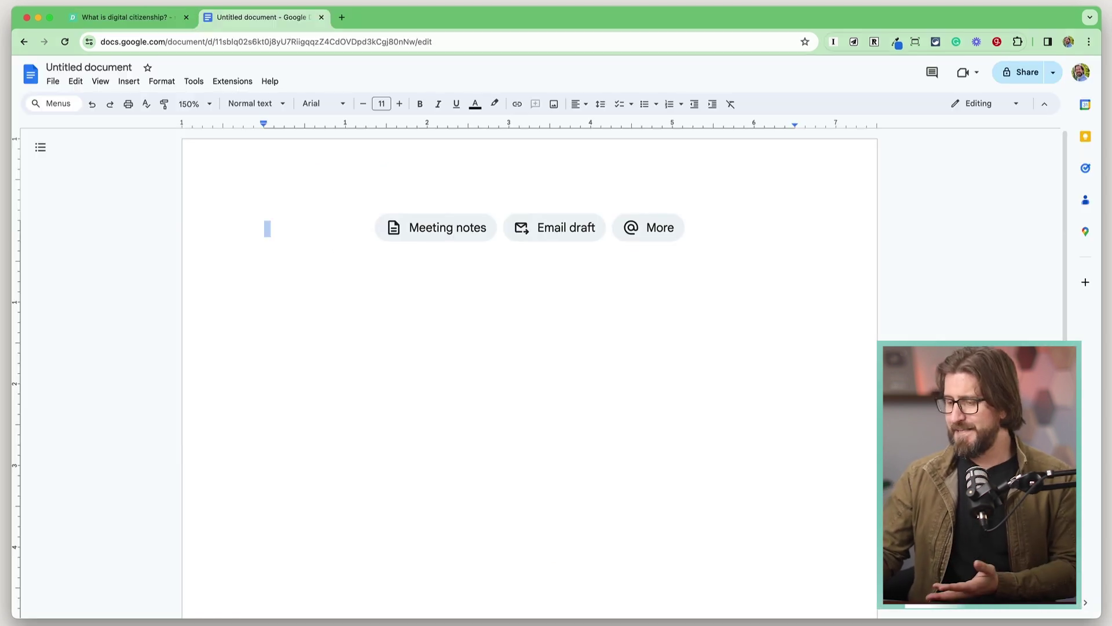
{"action": "key", "text": "super+v"}
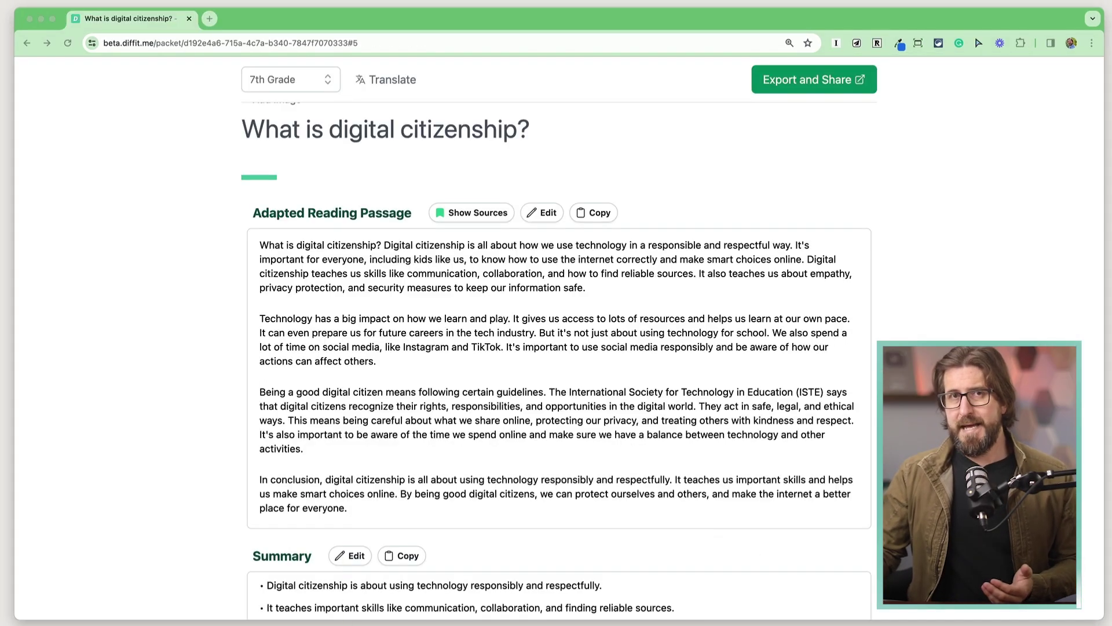
{"action": "scroll", "coordinate": [559, 348], "scroll_direction": "down", "scroll_amount": 5}
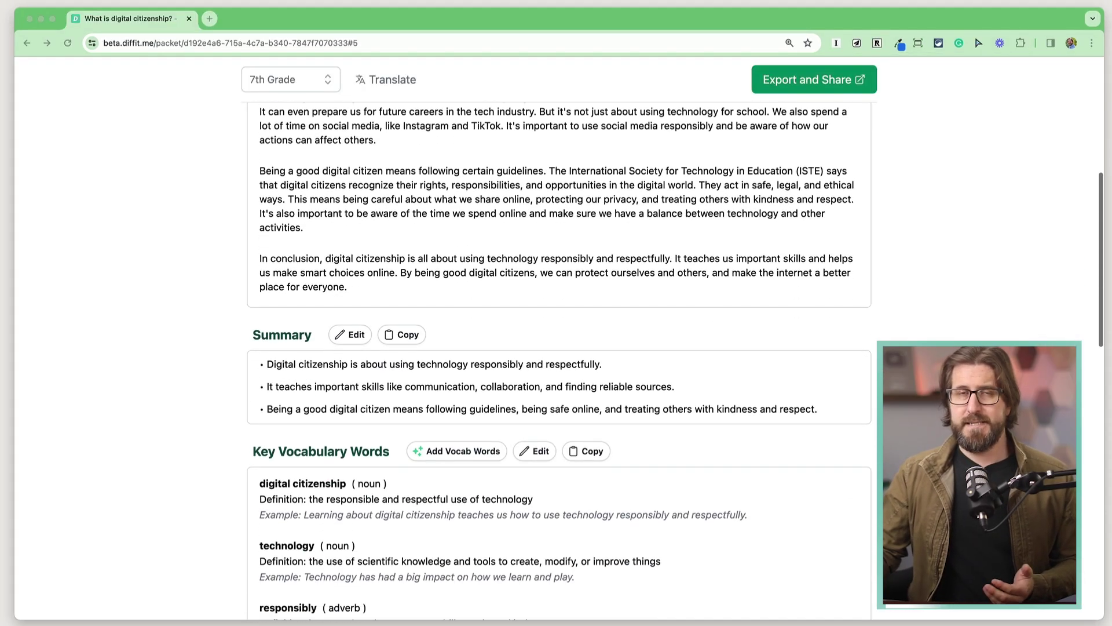
{"action": "scroll", "coordinate": [559, 348], "scroll_direction": "down", "scroll_amount": 4}
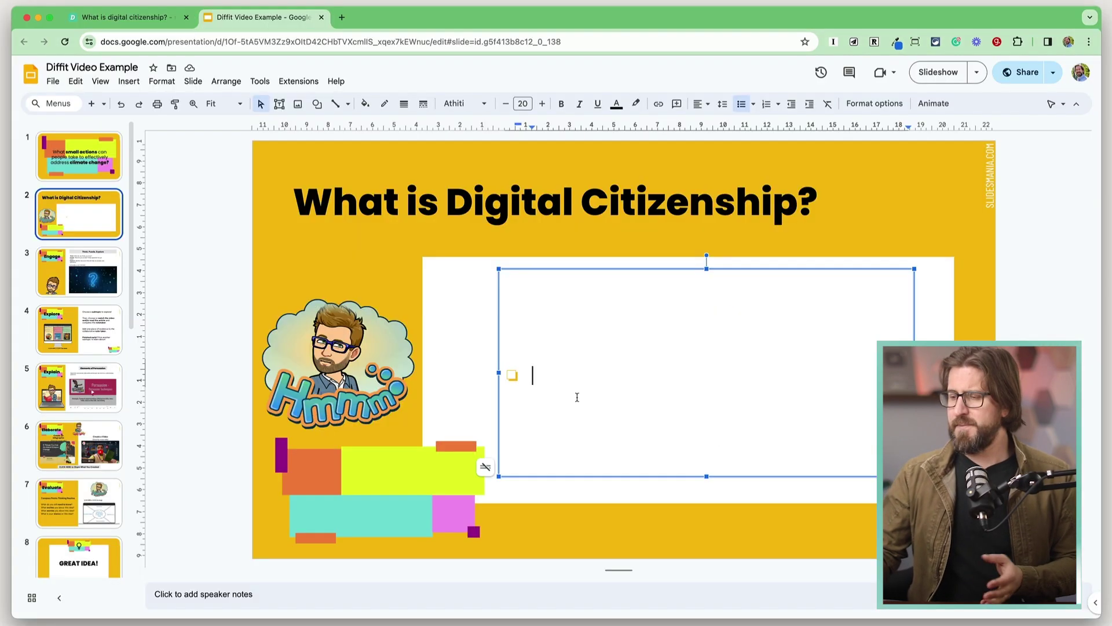
Paste the three summary bullets into the slide's text box and delete the empty trailing bullet.
{"action": "key", "text": "super+v"}
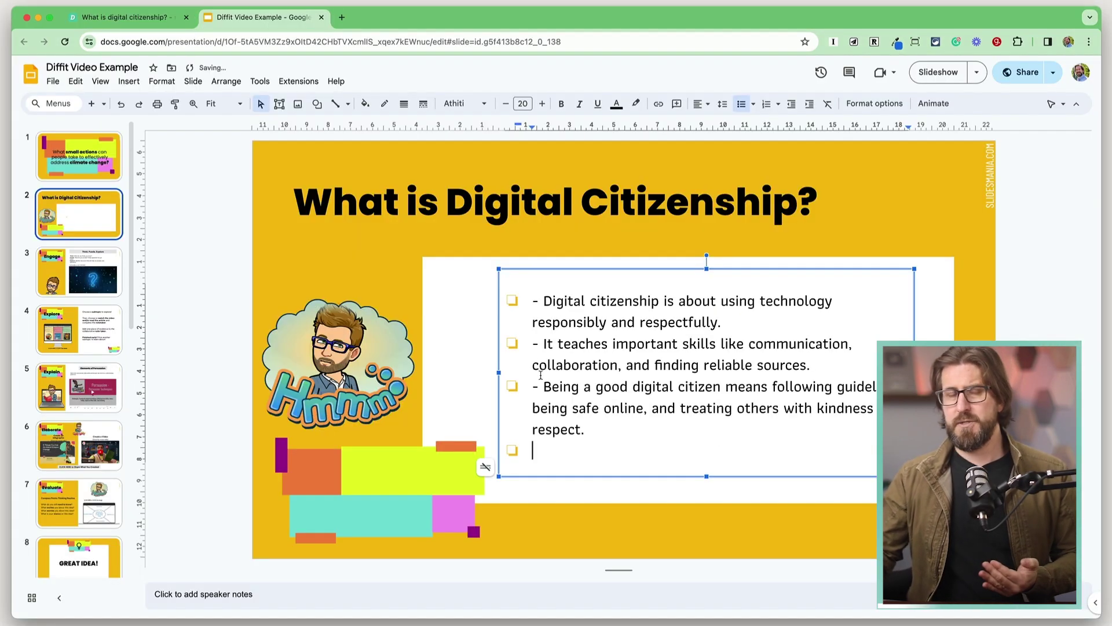
{"action": "key", "text": "BackSpace"}
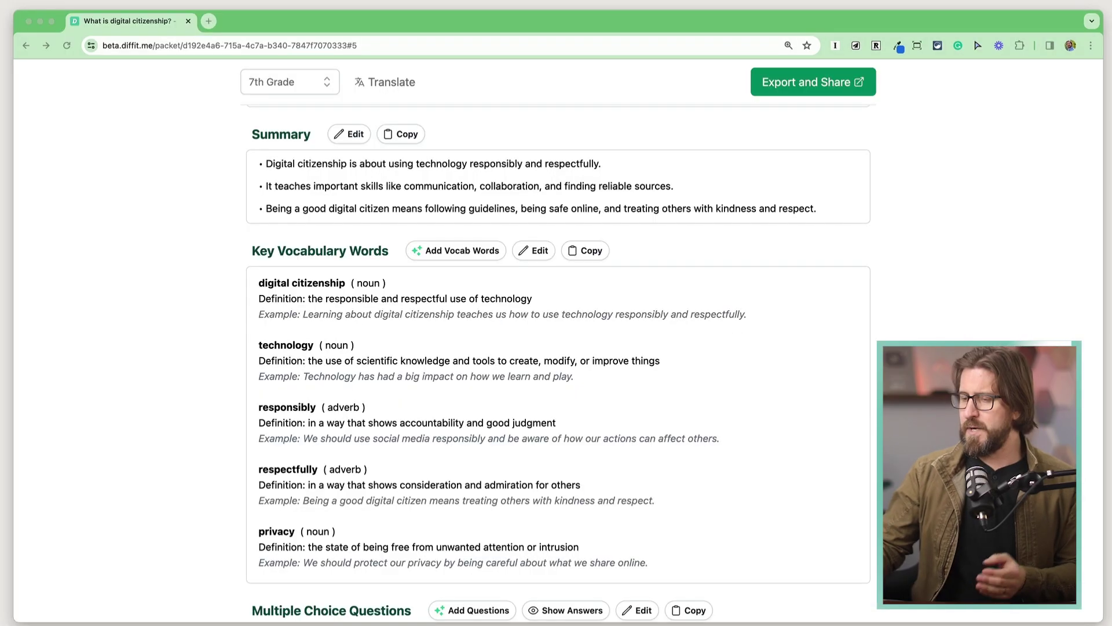
{"action": "scroll", "coordinate": [556, 348], "scroll_direction": "down", "scroll_amount": 3}
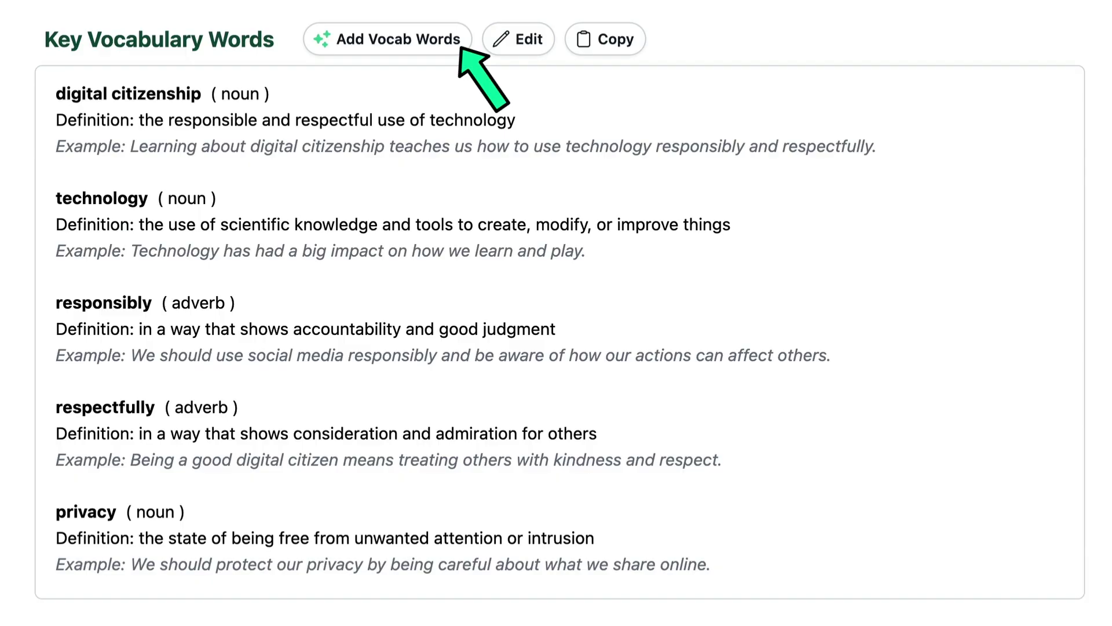
{"action": "left_click", "coordinate": [388, 39]}
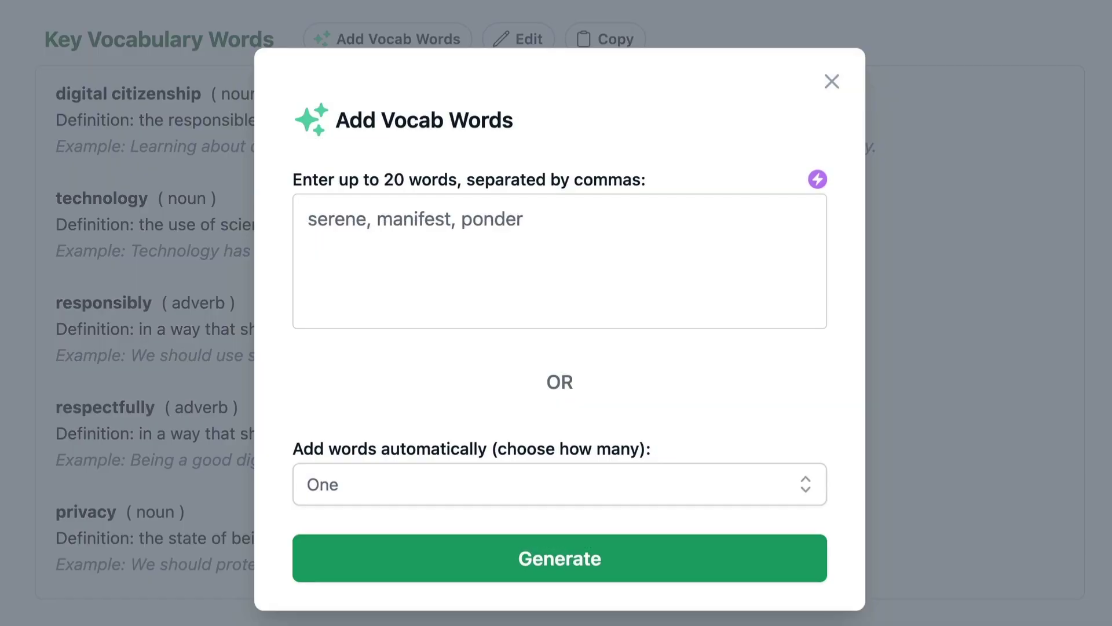
{"action": "left_click", "coordinate": [415, 219]}
{"action": "type", "text": "citi"}
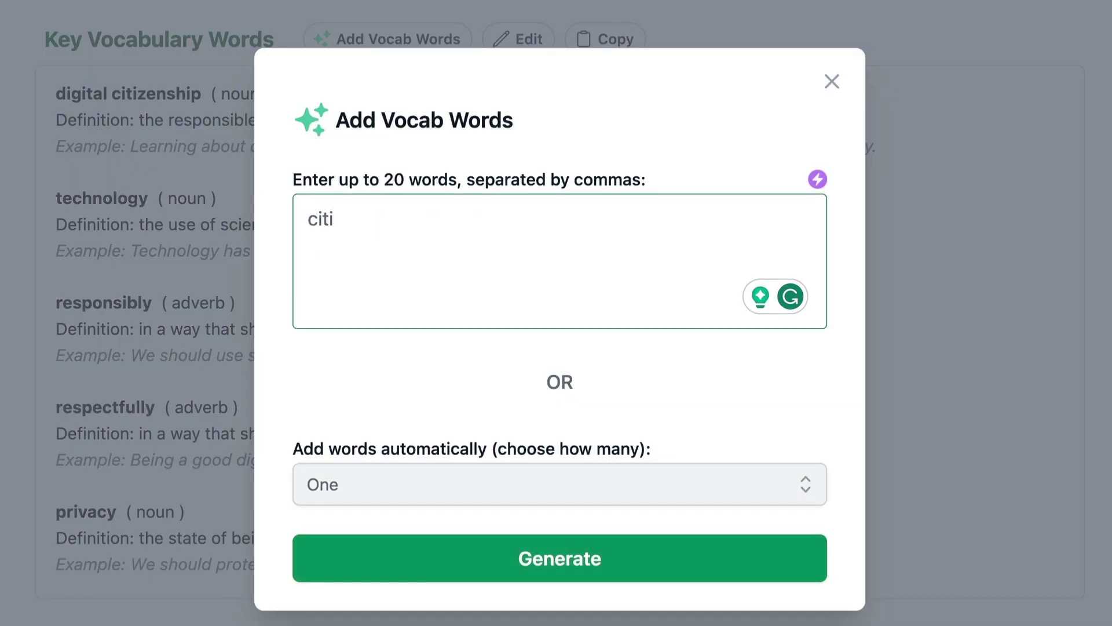
{"action": "type", "text": "zensh"}
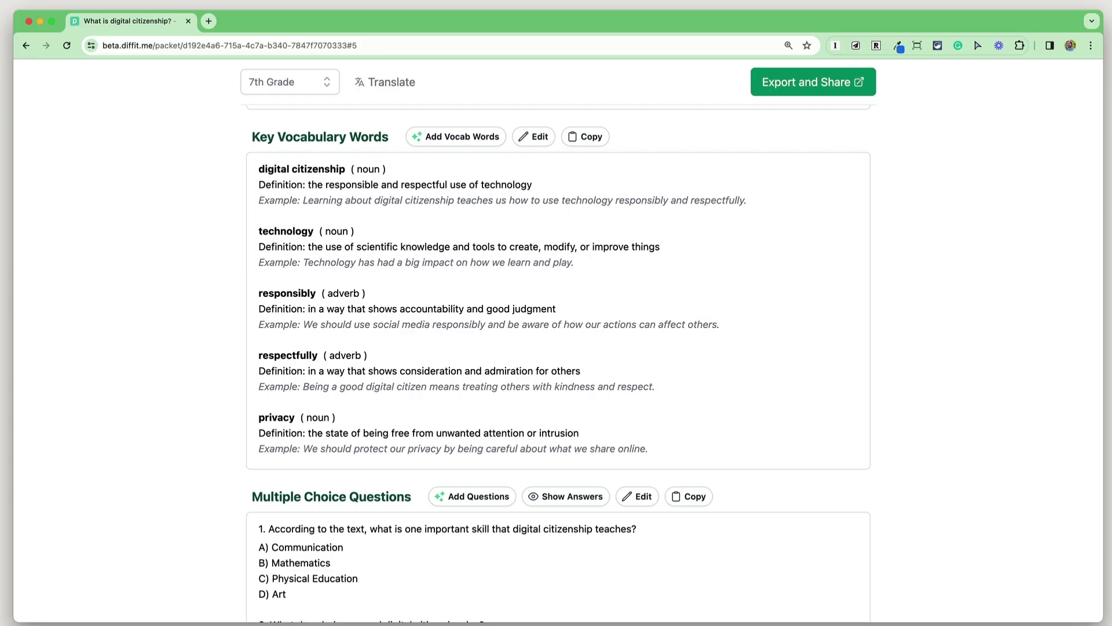
Scroll down to the Multiple Choice Questions and reveal their answers.
{"action": "scroll", "coordinate": [556, 347], "scroll_direction": "down", "scroll_amount": 4}
{"action": "scroll", "coordinate": [556, 365], "scroll_direction": "down", "scroll_amount": 3}
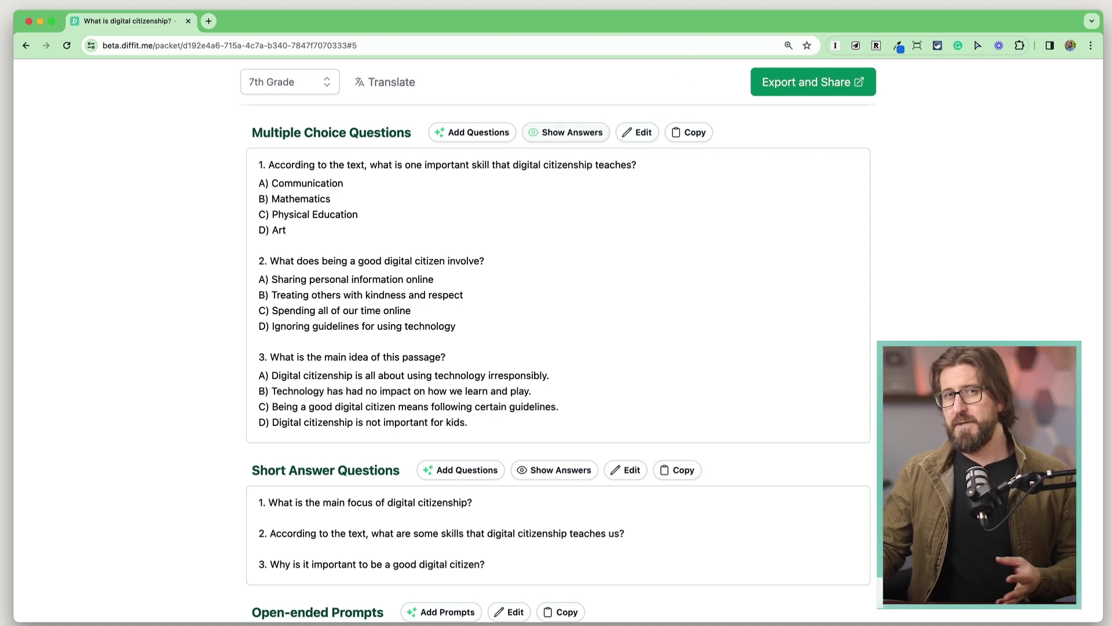
{"action": "left_click", "coordinate": [566, 133]}
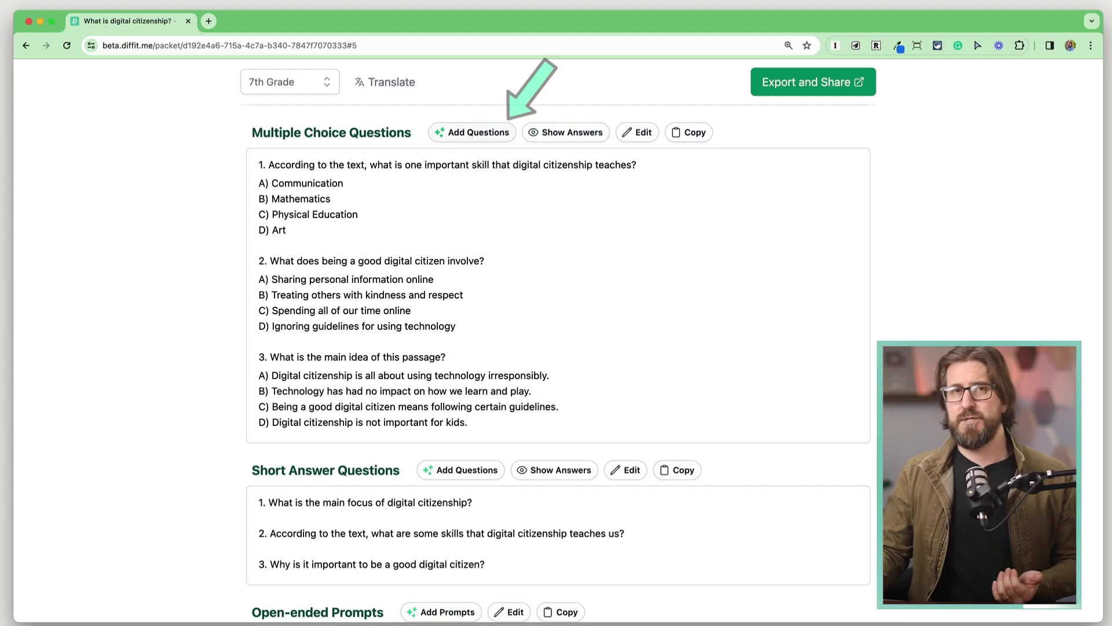
Generate one extra Simple Reasoning multiple choice question for the packet.
{"action": "left_click", "coordinate": [472, 132]}
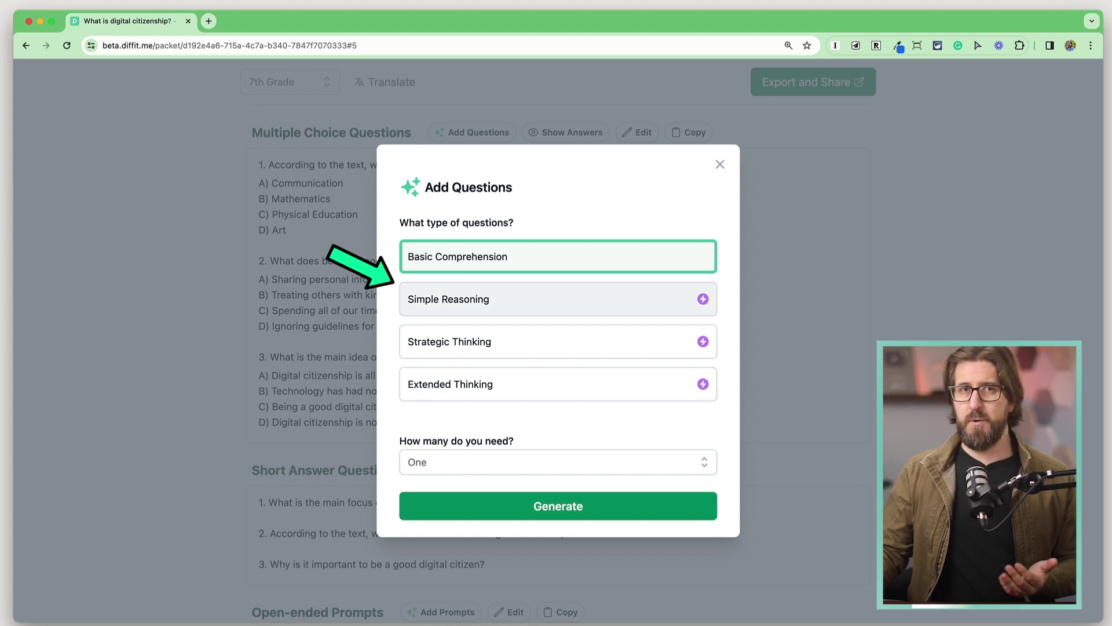
{"action": "left_click", "coordinate": [558, 299]}
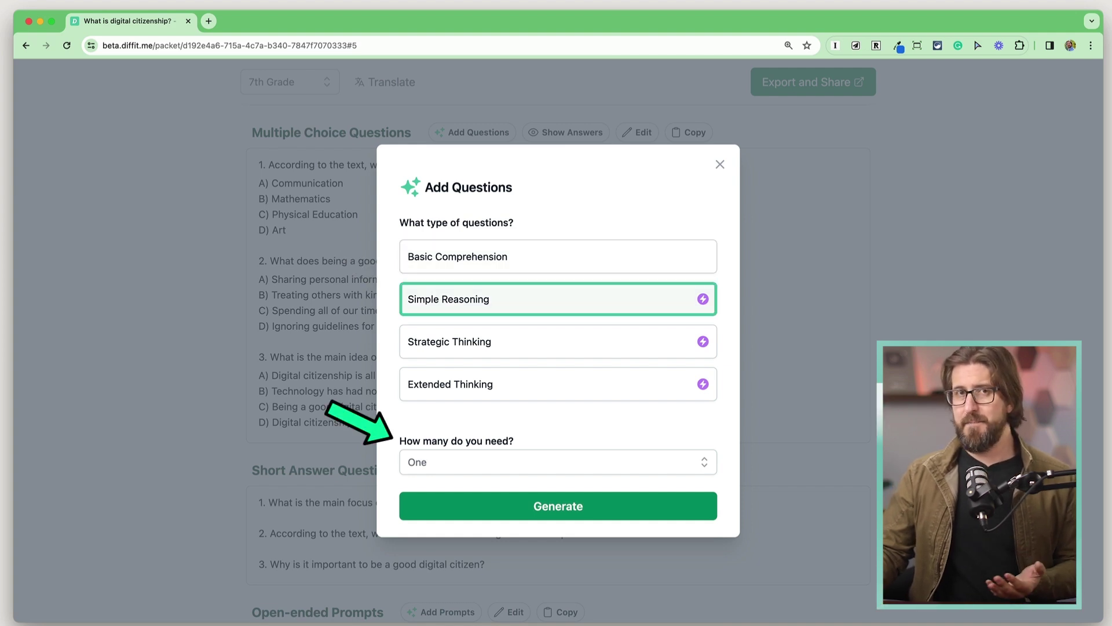
{"action": "left_click", "coordinate": [558, 505]}
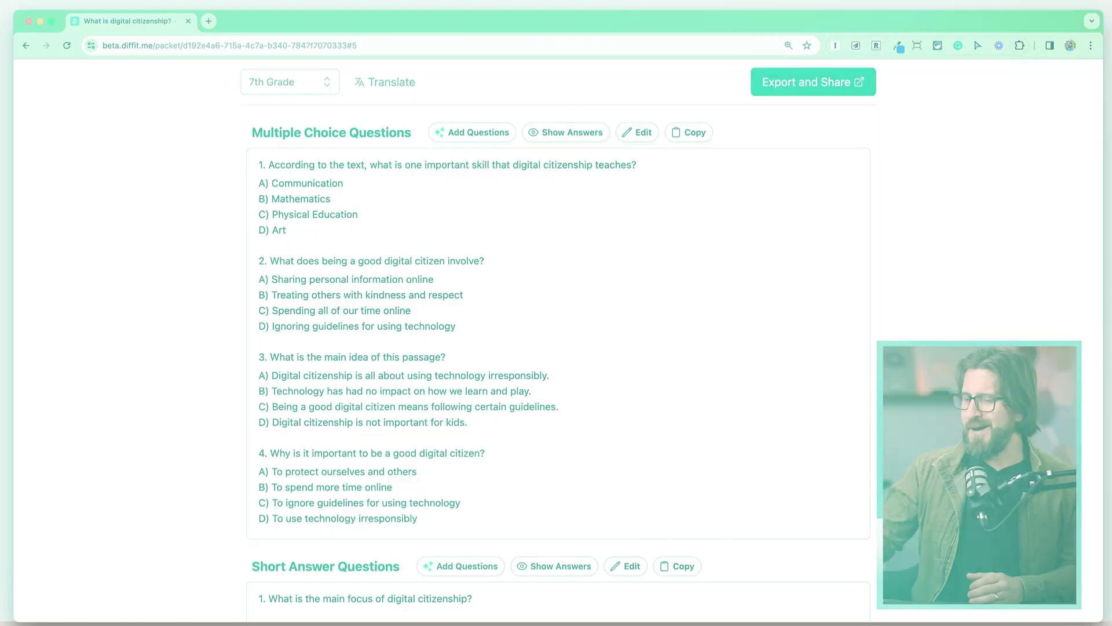
Reveal the model answers under the three Short Answer Questions.
{"action": "scroll", "coordinate": [558, 359], "scroll_direction": "down", "scroll_amount": 4}
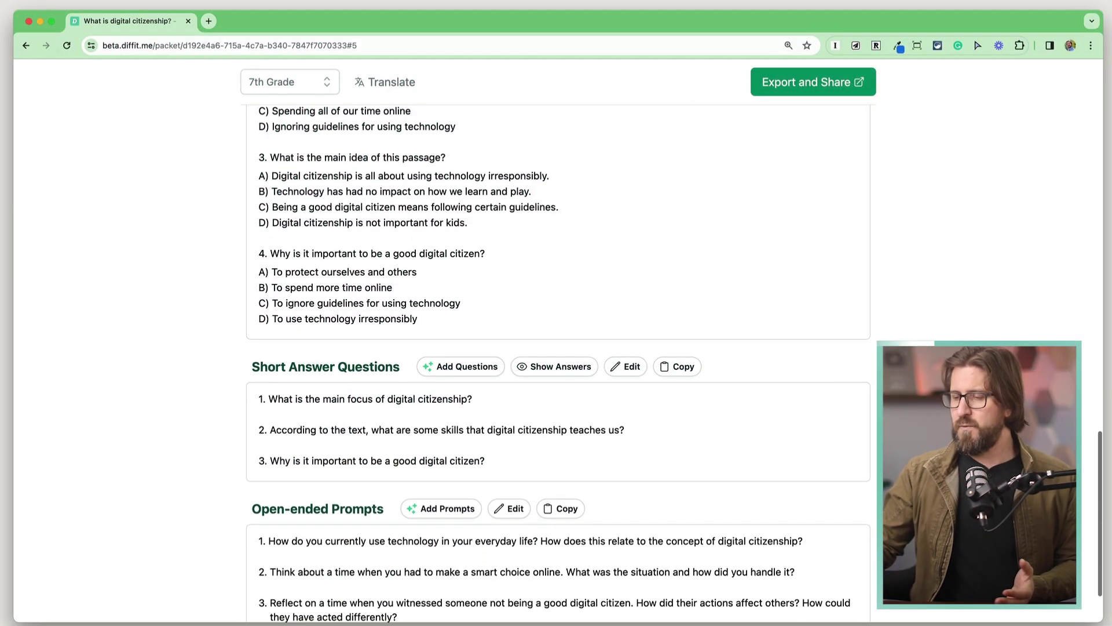
{"action": "scroll", "coordinate": [558, 359], "scroll_direction": "down", "scroll_amount": 3}
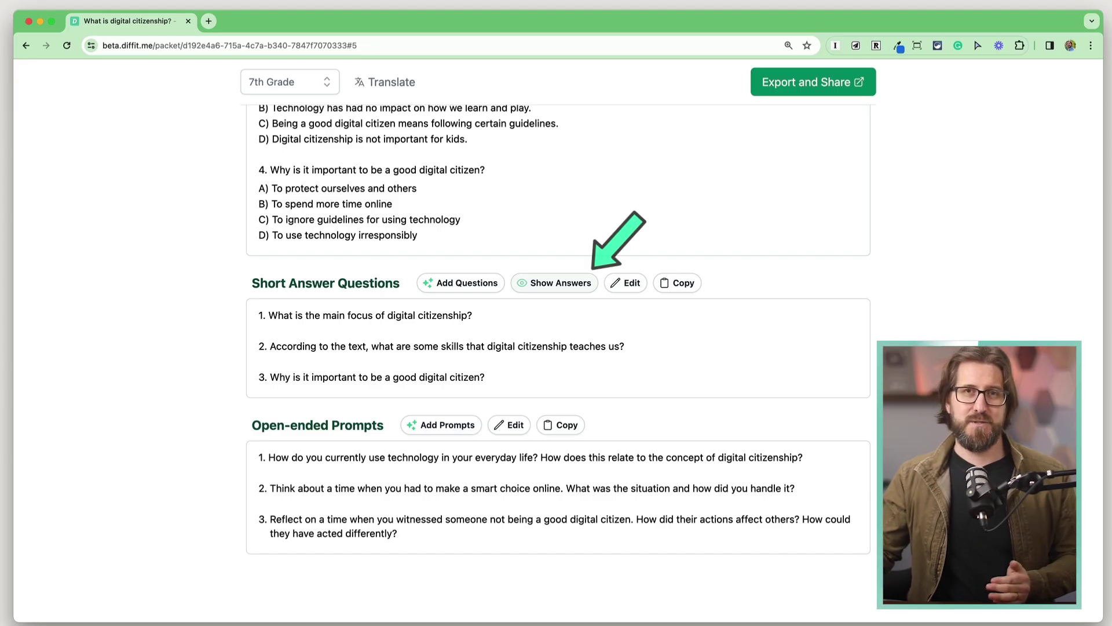
{"action": "left_click", "coordinate": [554, 283]}
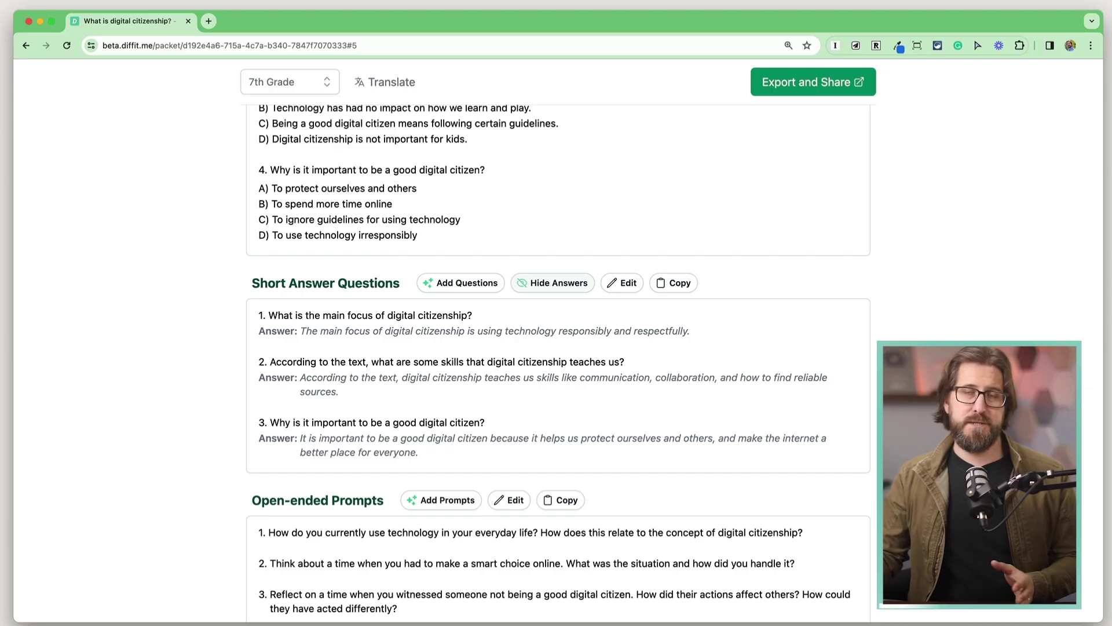
Generate a fourth Strategic Thinking short answer question about future careers.
{"action": "left_click", "coordinate": [460, 282]}
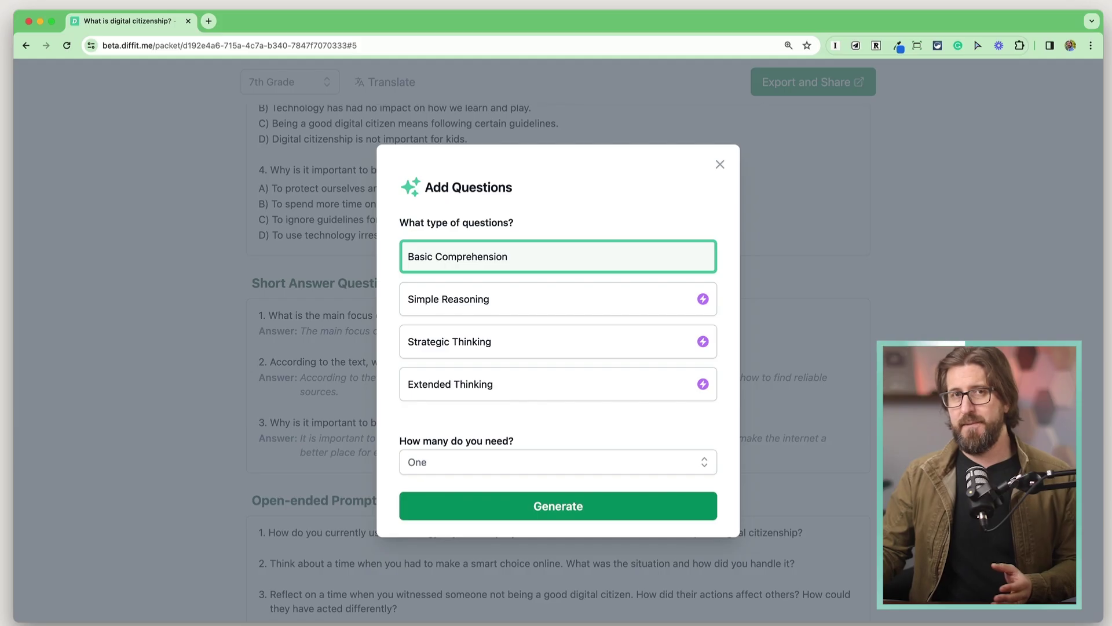
{"action": "left_click", "coordinate": [558, 342]}
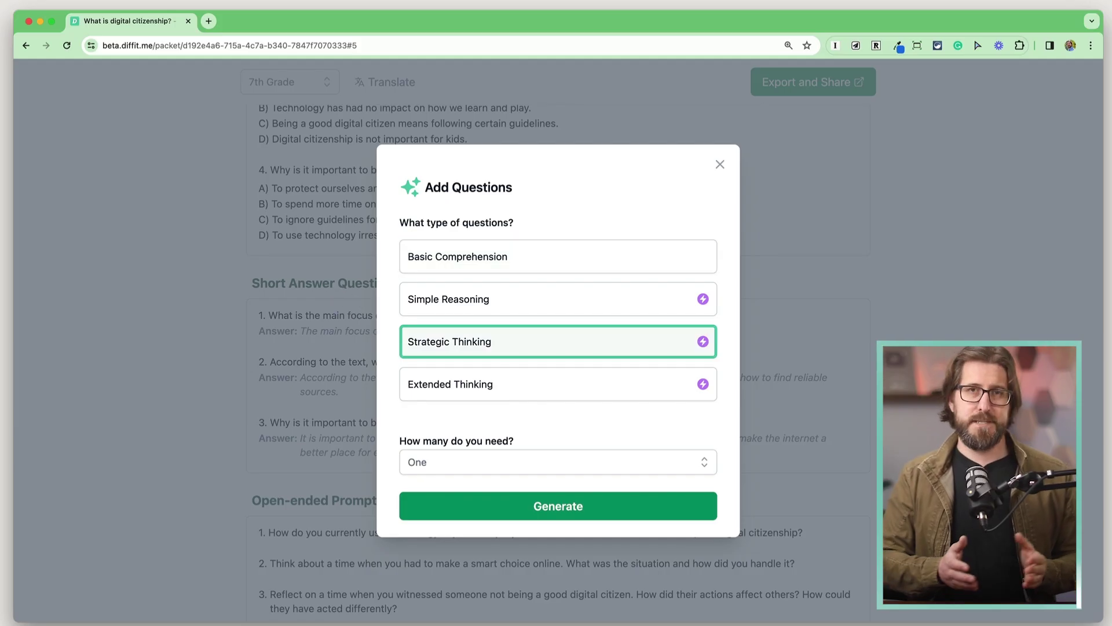
{"action": "left_click", "coordinate": [558, 506]}
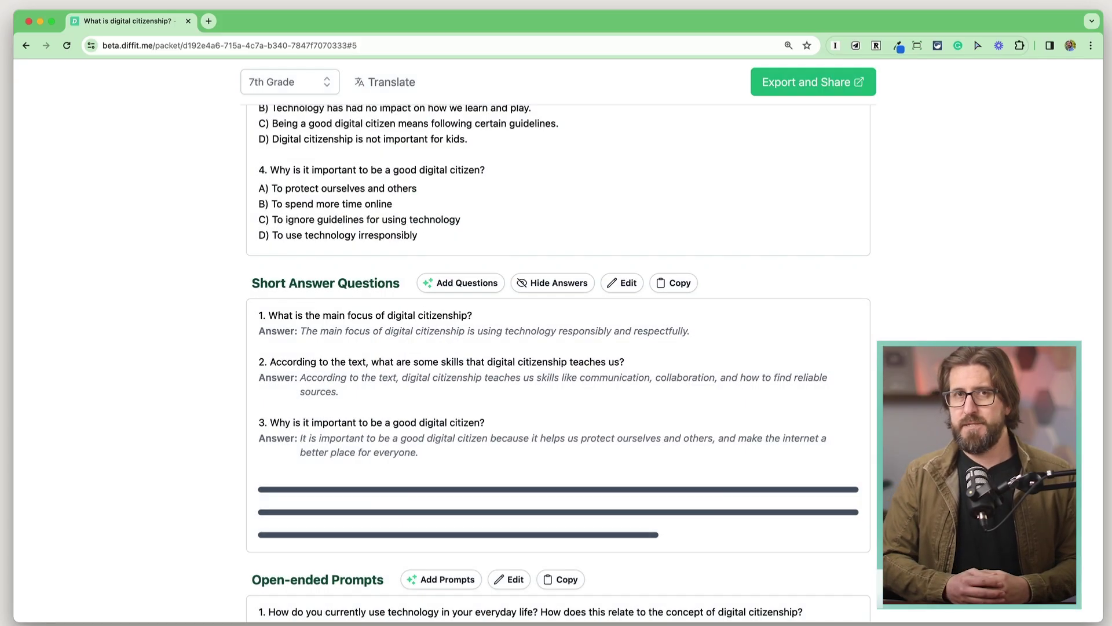
Generate one more open-ended prompt, about protecting privacy.
{"action": "scroll", "coordinate": [558, 362], "scroll_direction": "down", "scroll_amount": 3}
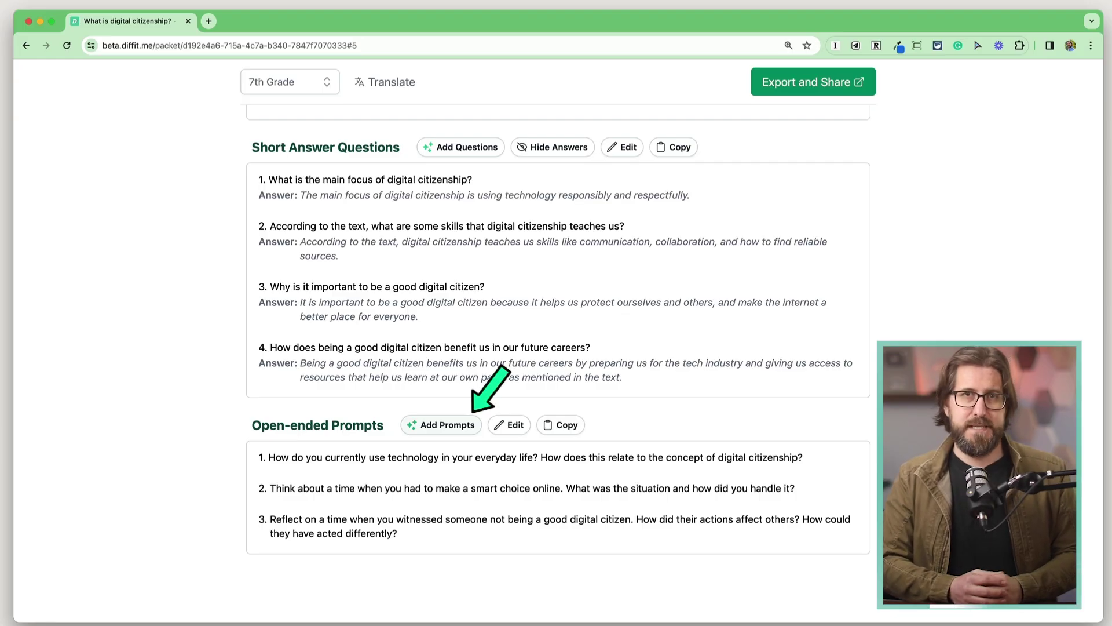
{"action": "left_click", "coordinate": [442, 425]}
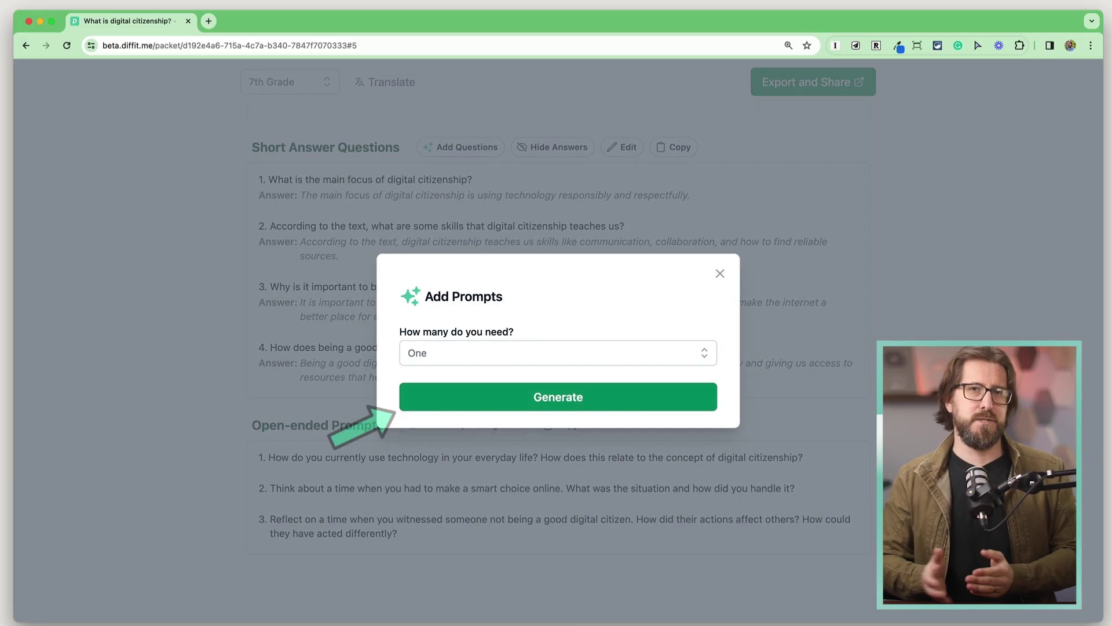
{"action": "left_click", "coordinate": [557, 396]}
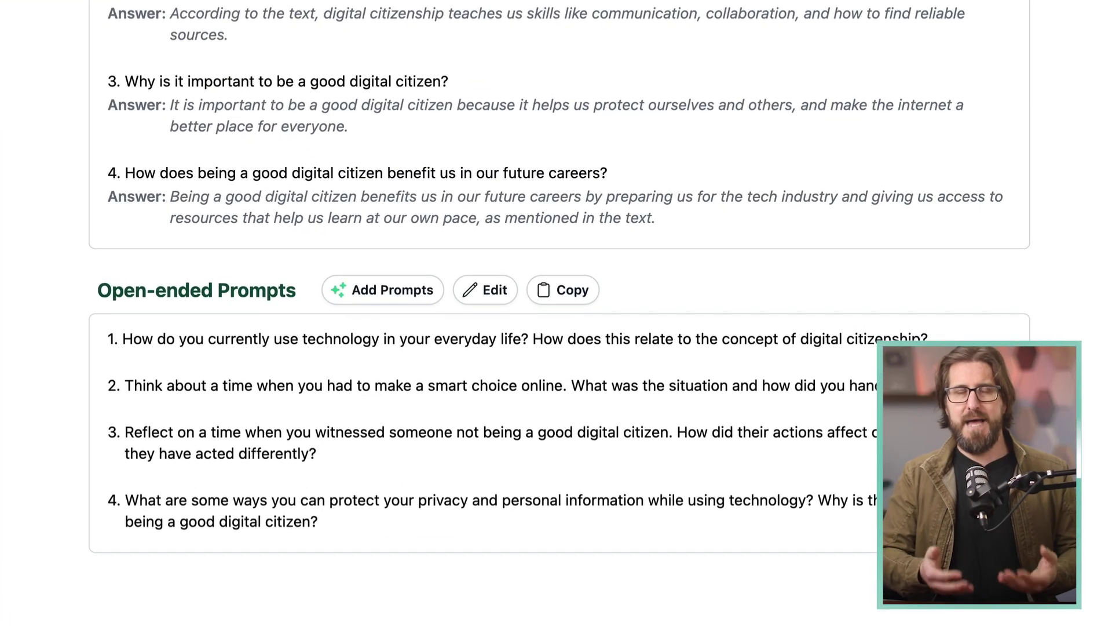
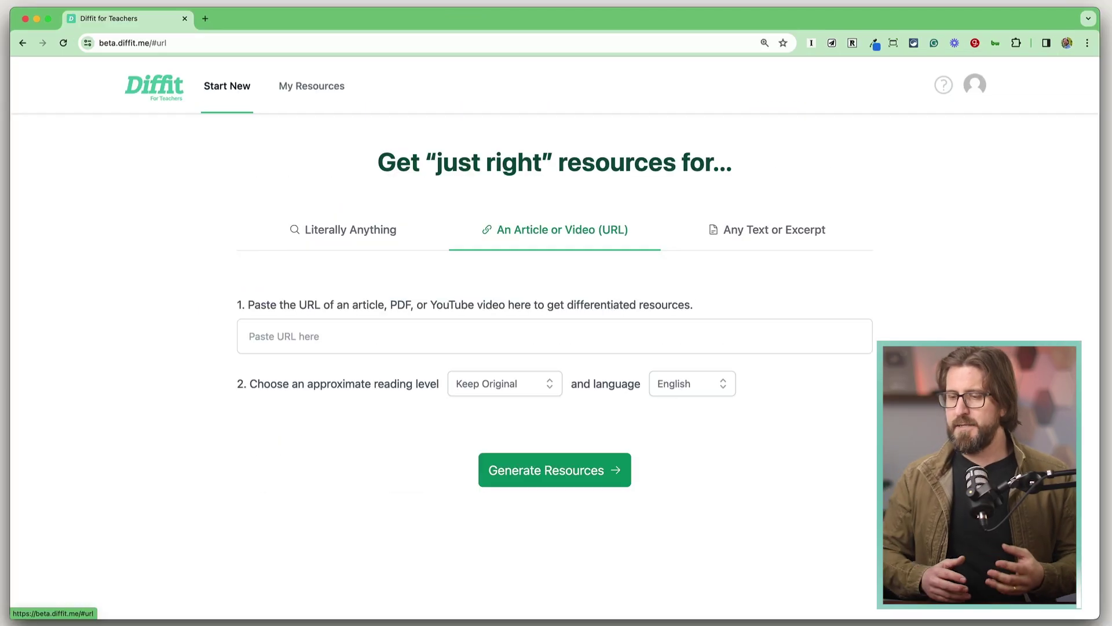
Paste the mediasmarts article link and set the reading level to 5th Grade.
{"action": "left_click", "coordinate": [348, 336]}
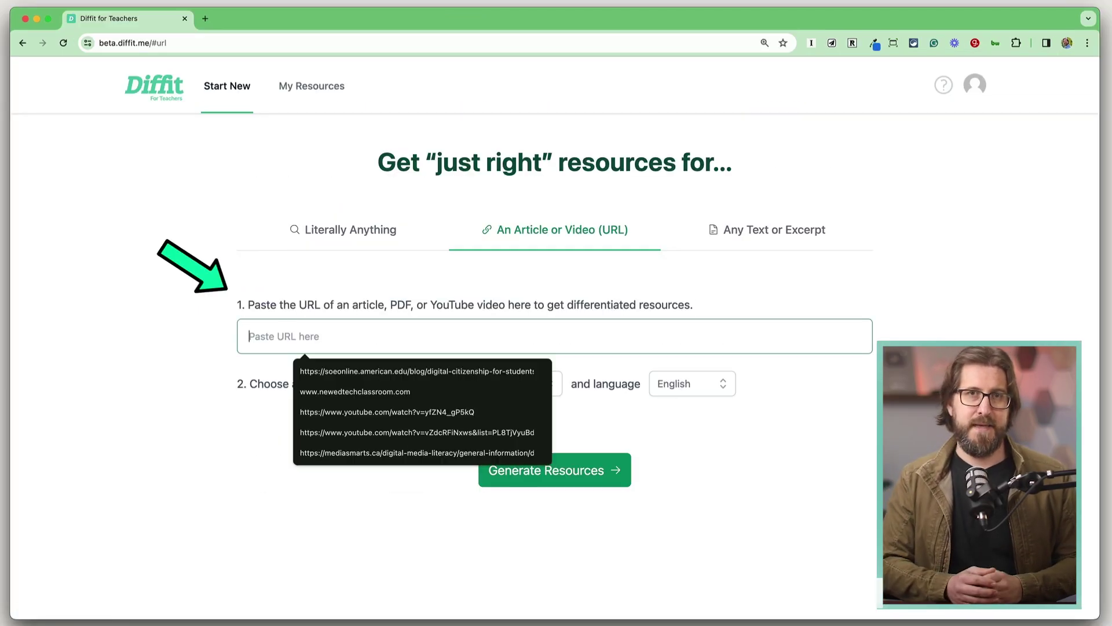
{"action": "type", "text": "https://mediasmarts.ca/digital-media-literacy/general-information/digital-media-literacy-fundamentals"}
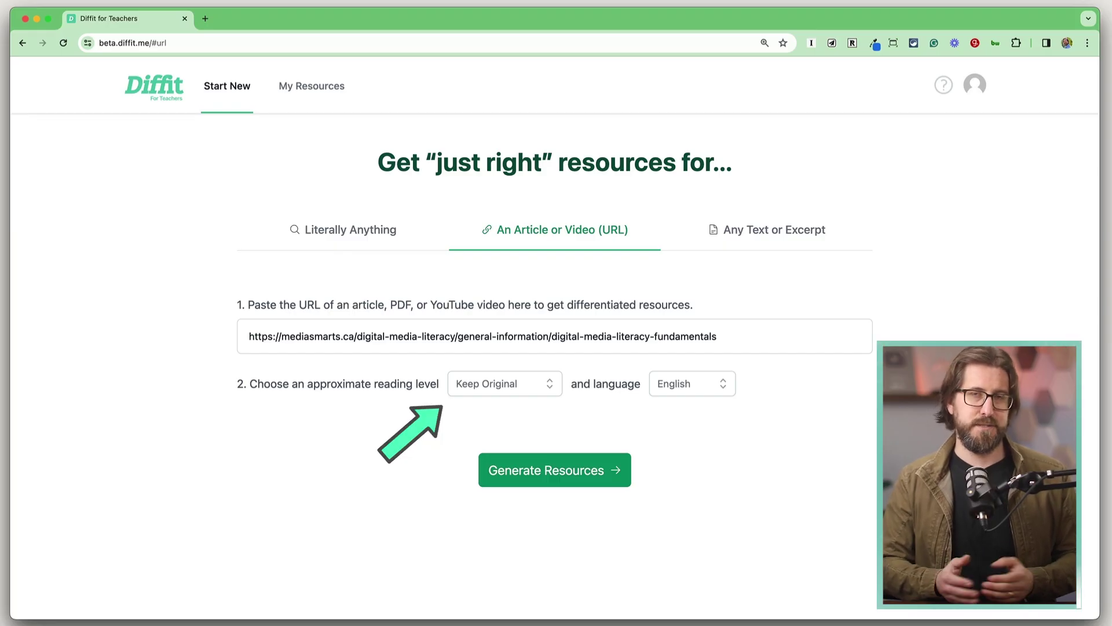
{"action": "left_click", "coordinate": [513, 384]}
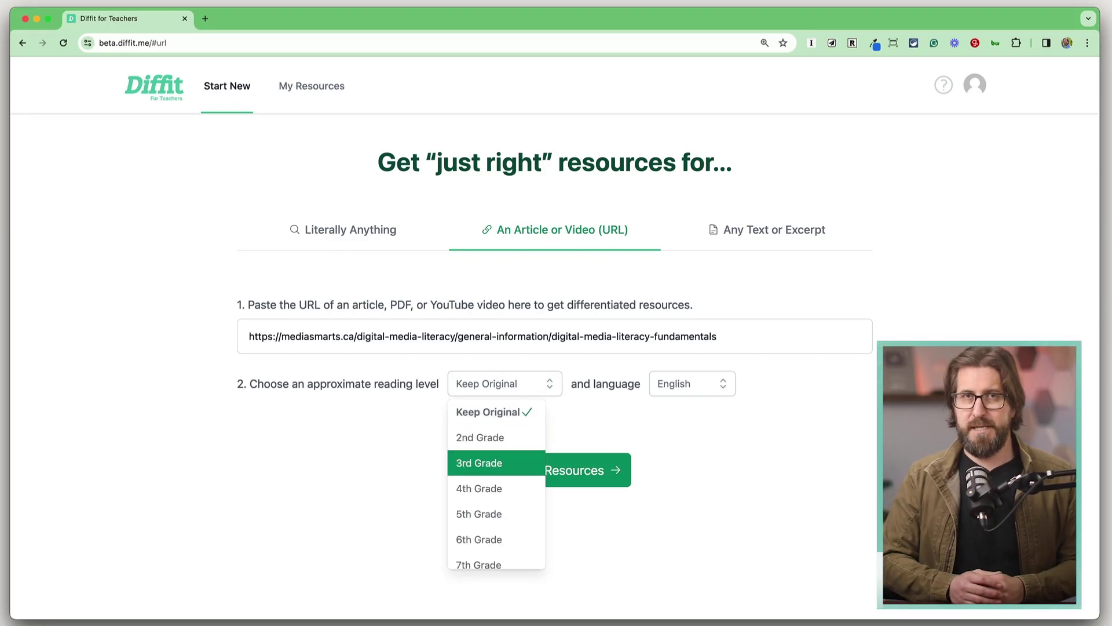
{"action": "left_click", "coordinate": [479, 514]}
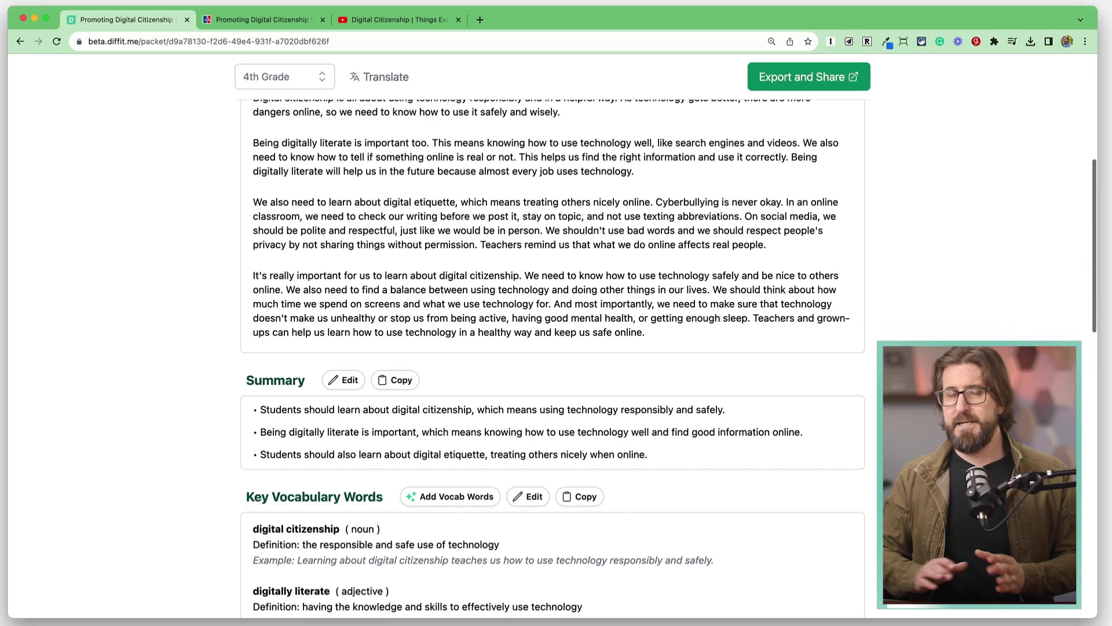
Look over the generated packet and show the sources behind its adapted passage.
{"action": "scroll", "coordinate": [553, 348], "scroll_direction": "down", "scroll_amount": 5}
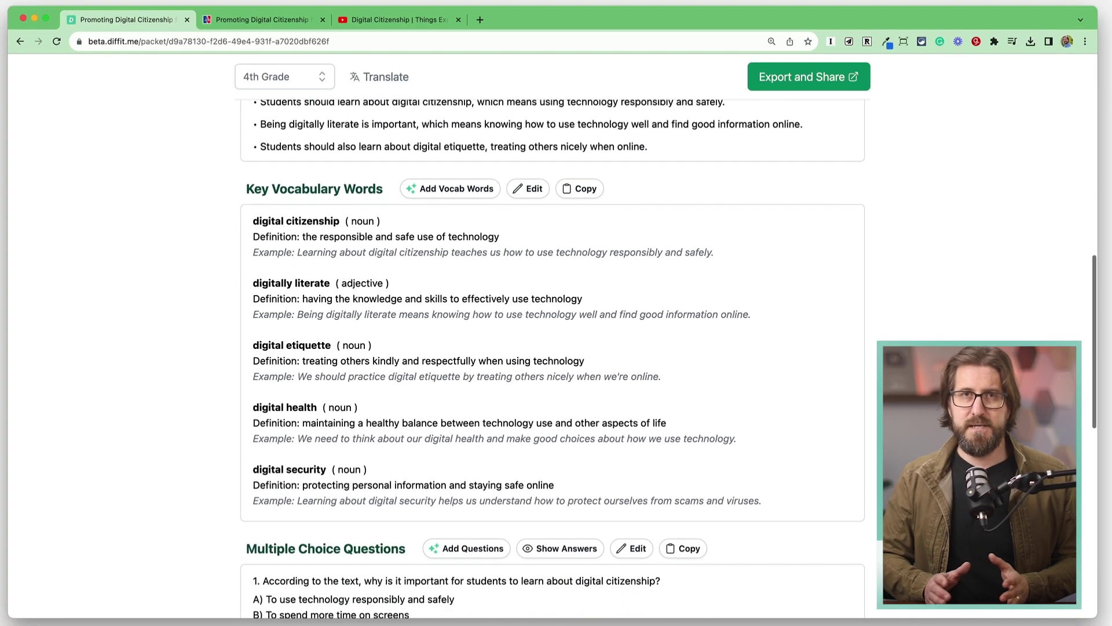
{"action": "scroll", "coordinate": [552, 347], "scroll_direction": "down", "scroll_amount": 4}
{"action": "scroll", "coordinate": [552, 347], "scroll_direction": "up", "scroll_amount": 6}
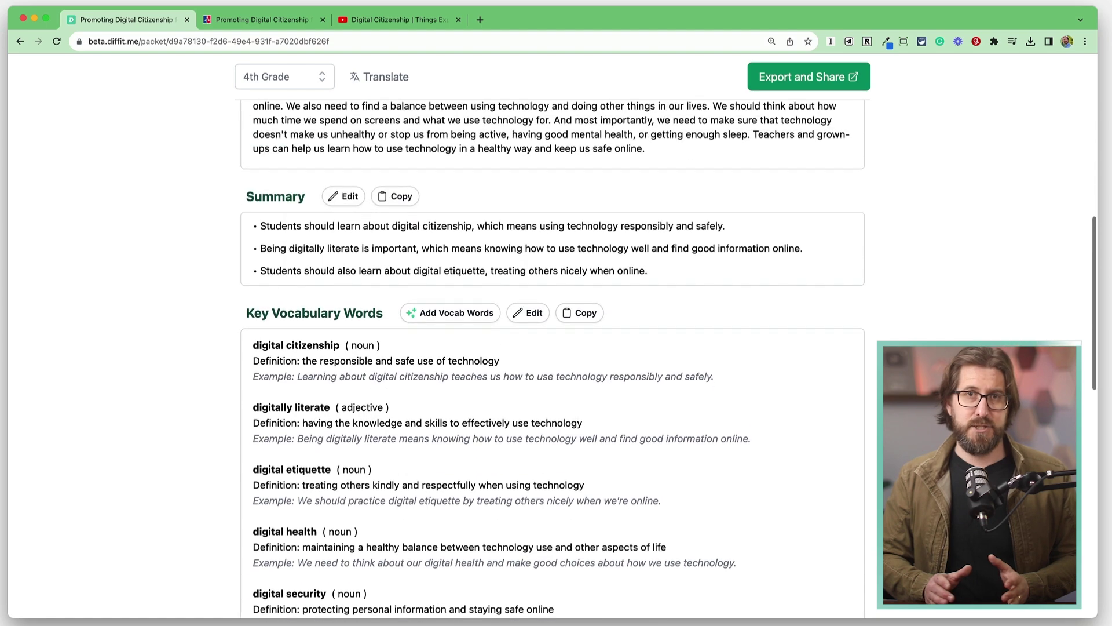
{"action": "scroll", "coordinate": [552, 347], "scroll_direction": "up", "scroll_amount": 5}
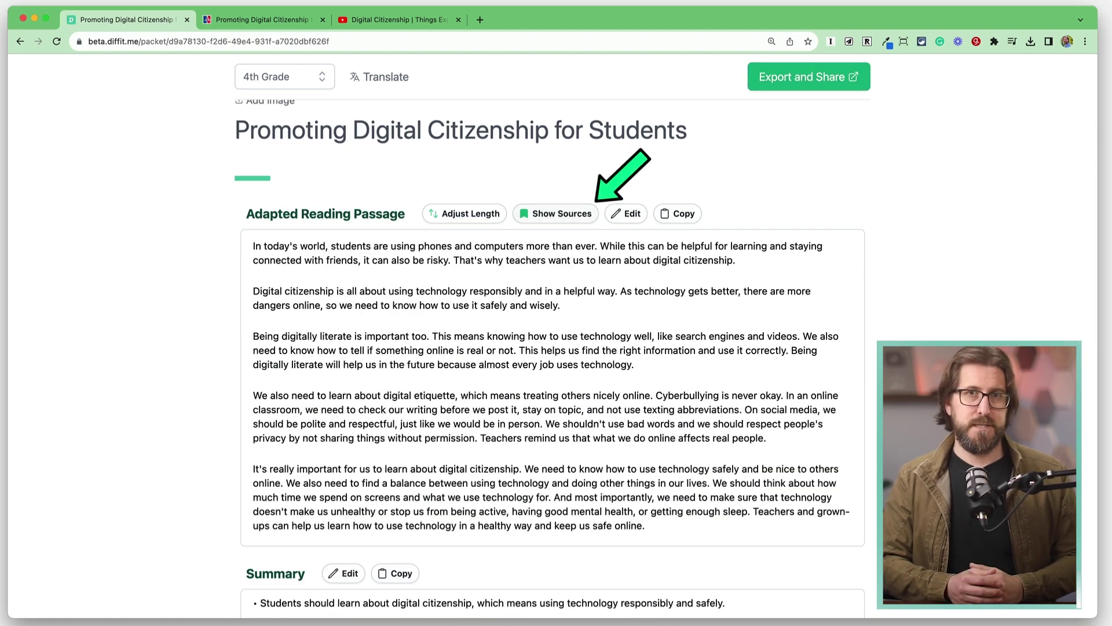
{"action": "left_click", "coordinate": [555, 214]}
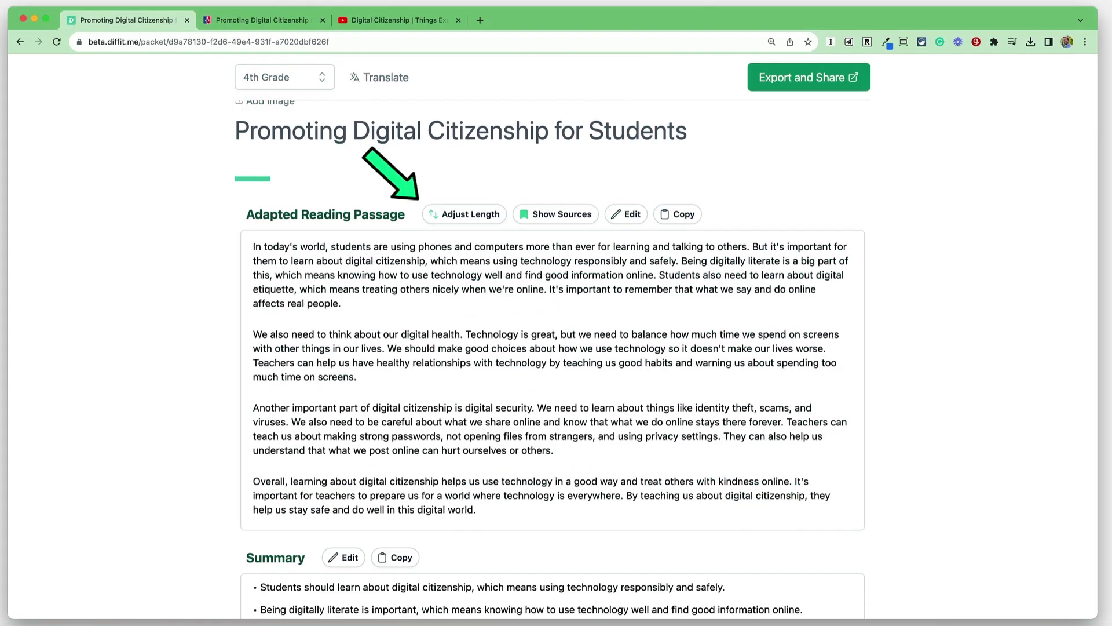
Open the Adjust Length options and view the passage length choices.
{"action": "left_click", "coordinate": [464, 215]}
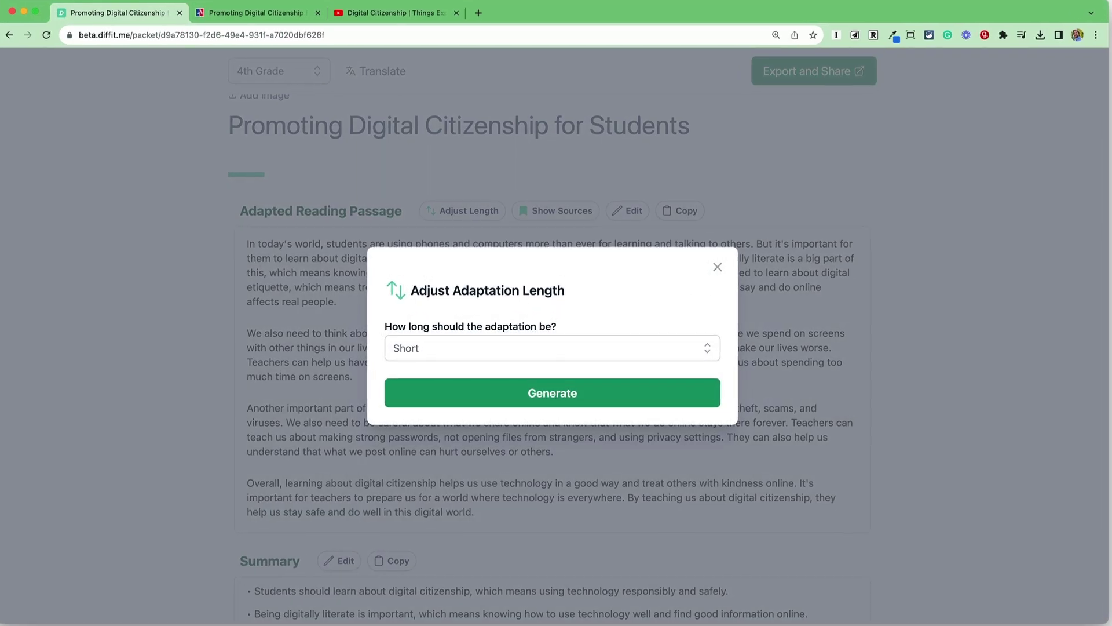
{"action": "left_click", "coordinate": [550, 323]}
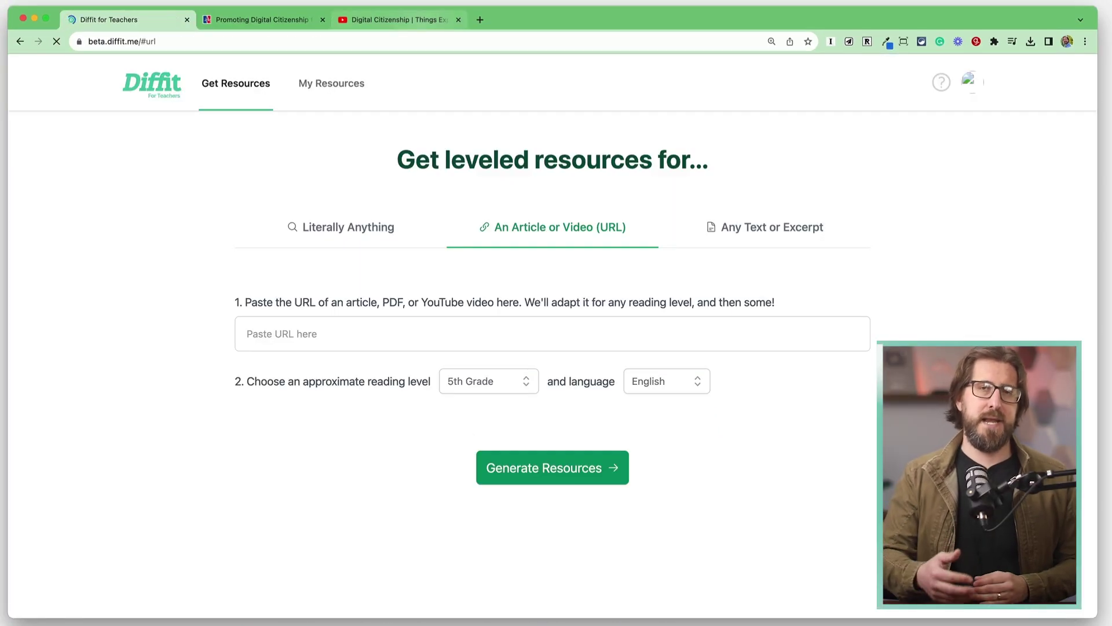
Copy the YouTube video's web address into Diffit's link field.
{"action": "left_click", "coordinate": [398, 20]}
{"action": "left_click", "coordinate": [348, 42]}
{"action": "key", "text": "super+c"}
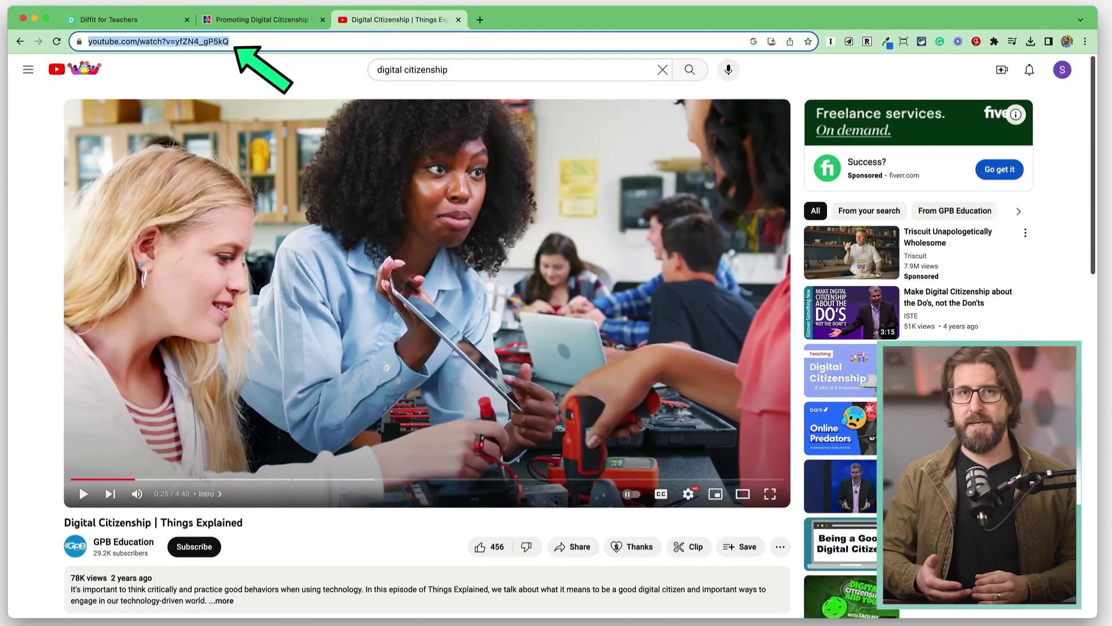
{"action": "key", "text": "super+1"}
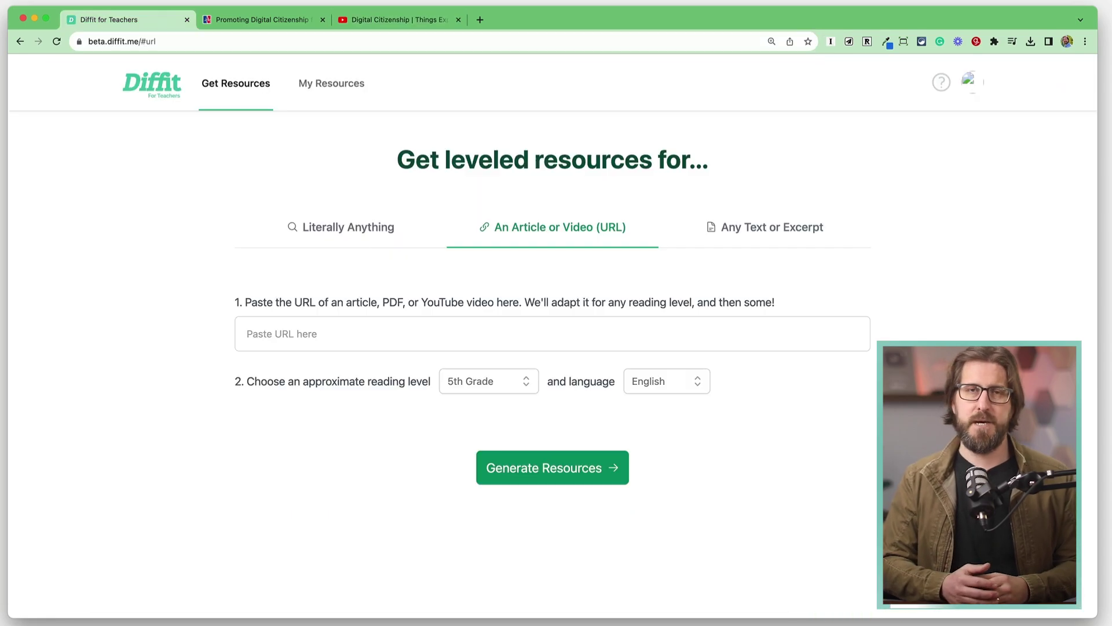
{"action": "left_click", "coordinate": [371, 333]}
{"action": "key", "text": "super+v"}
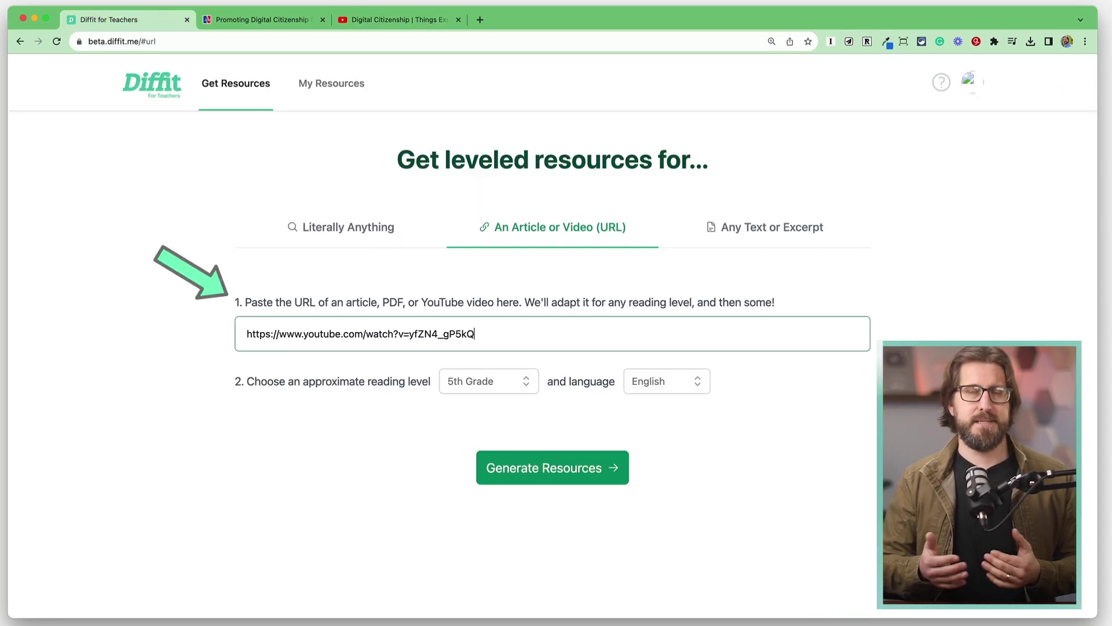
Generate 7th Grade leveled resources from the video and scroll through the result.
{"action": "left_click", "coordinate": [489, 381]}
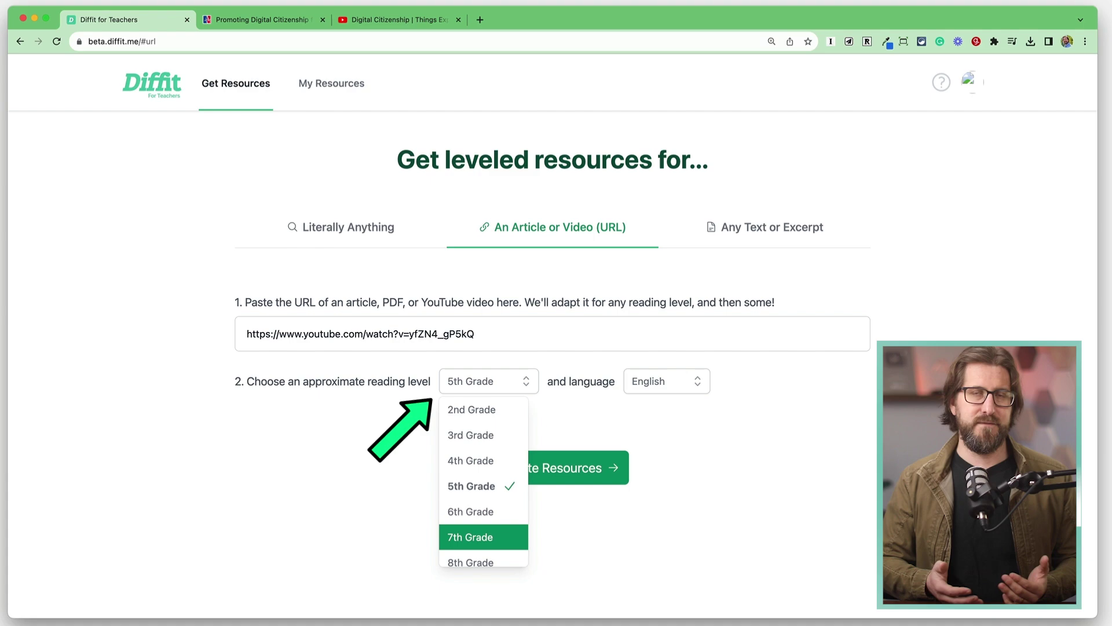
{"action": "left_click", "coordinate": [483, 537]}
{"action": "left_click", "coordinate": [553, 467]}
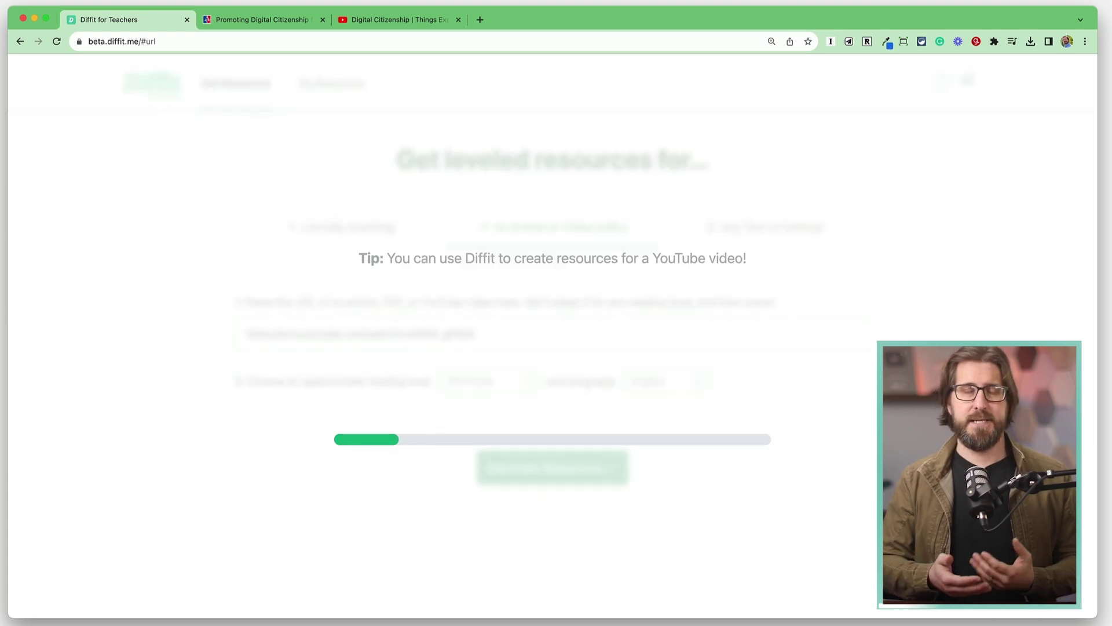
{"action": "scroll", "coordinate": [553, 336], "scroll_direction": "down", "scroll_amount": 3}
{"action": "scroll", "coordinate": [553, 336], "scroll_direction": "down", "scroll_amount": 9}
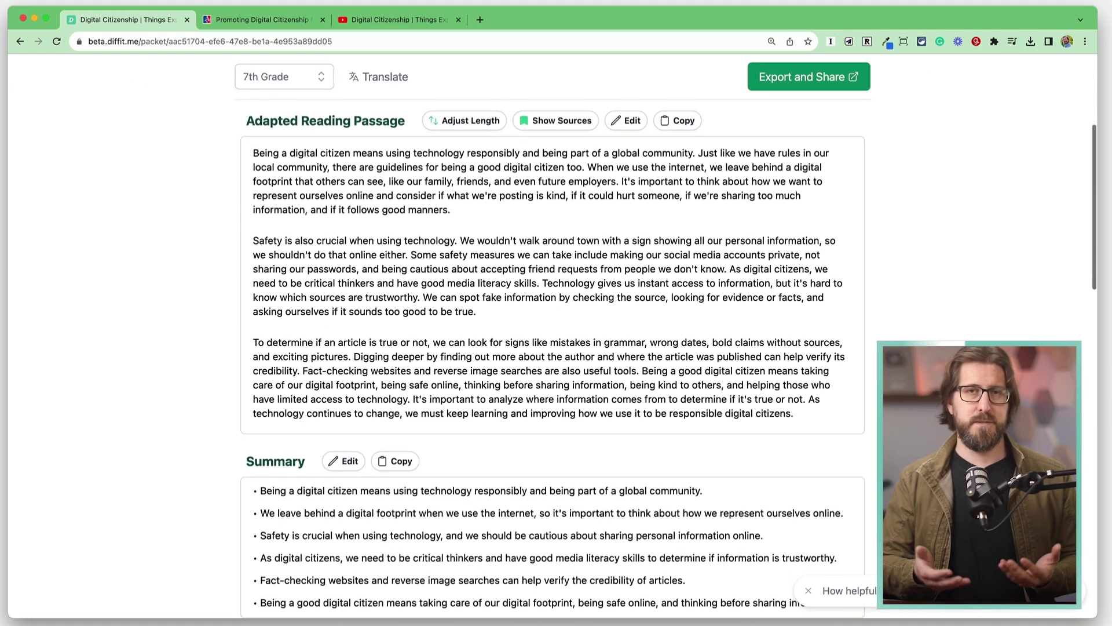
{"action": "scroll", "coordinate": [552, 336], "scroll_direction": "down", "scroll_amount": 12}
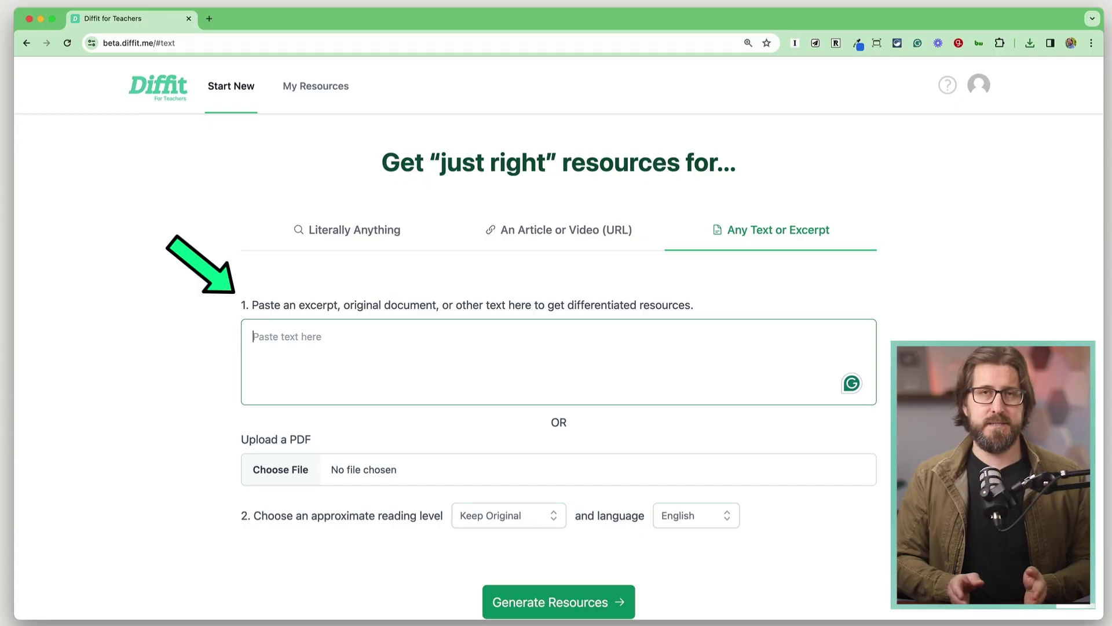
Paste the digital citizenship text into the Any Text or Excerpt box.
{"action": "key", "text": "super+v"}
{"action": "scroll", "coordinate": [558, 456], "scroll_direction": "up", "scroll_amount": 8}
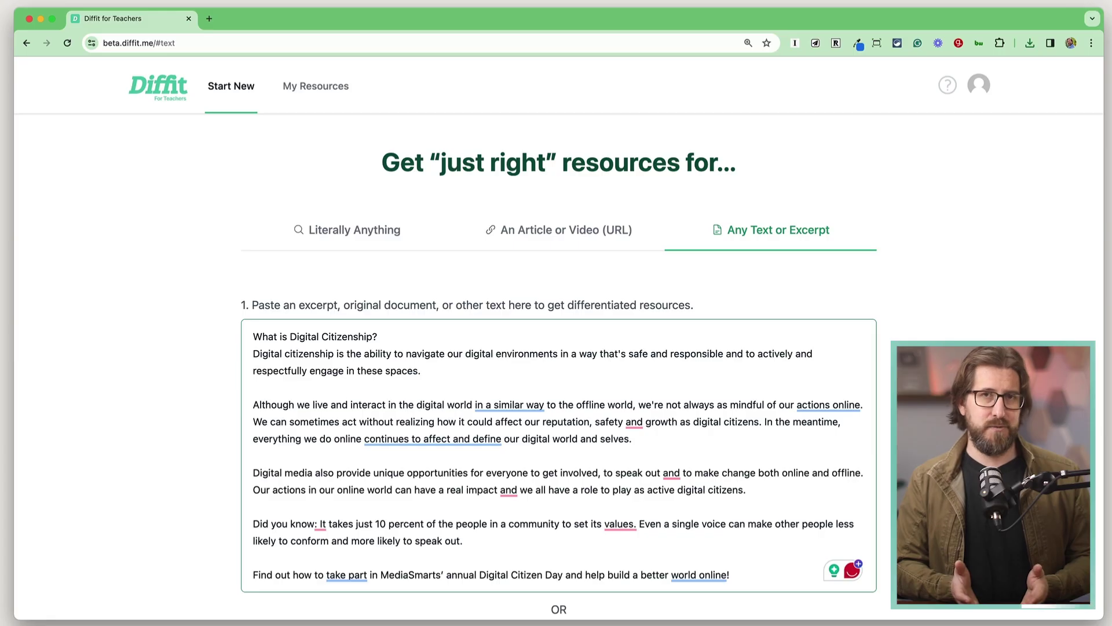
{"action": "scroll", "coordinate": [559, 338], "scroll_direction": "down", "scroll_amount": 5}
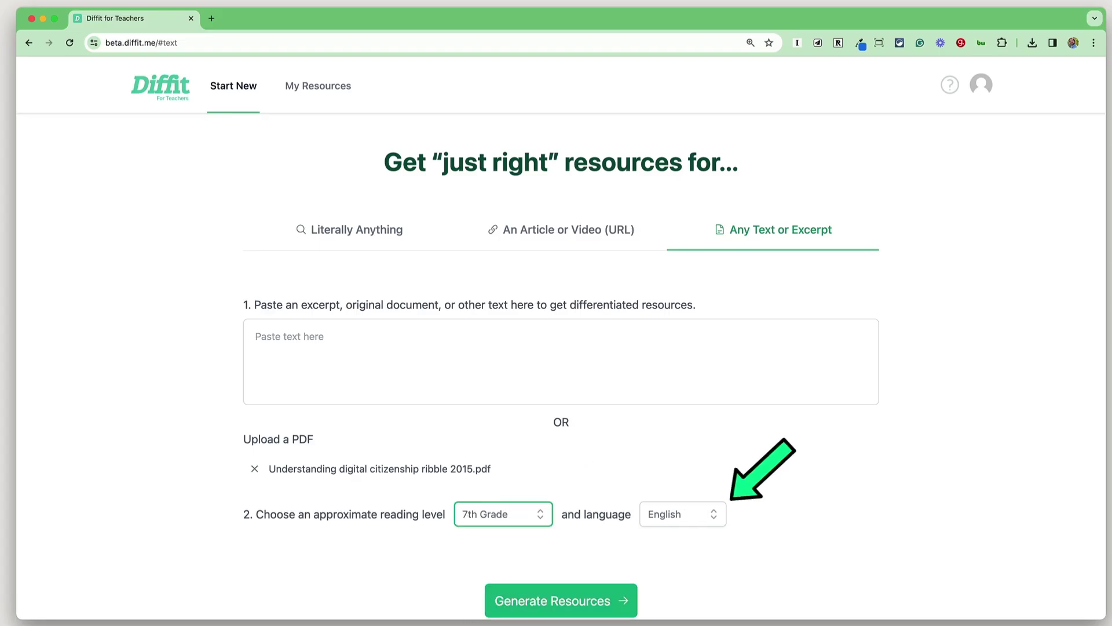
Generate a 7th Grade packet from the uploaded ribble 2015 PDF and scroll through it.
{"action": "left_click", "coordinate": [560, 601]}
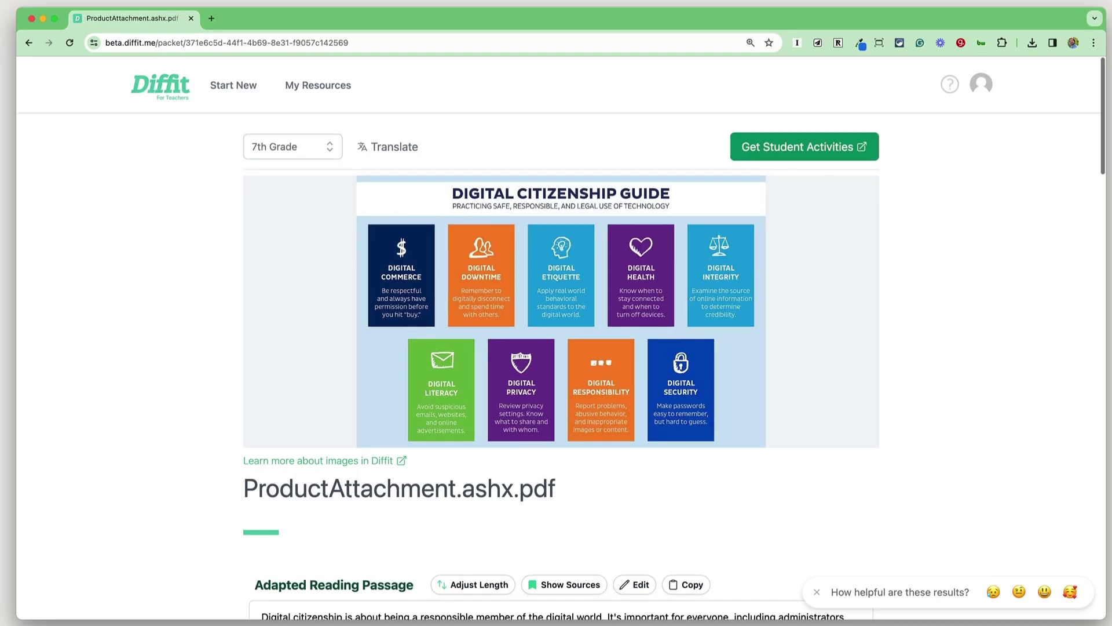
{"action": "scroll", "coordinate": [561, 348], "scroll_direction": "down", "scroll_amount": 5}
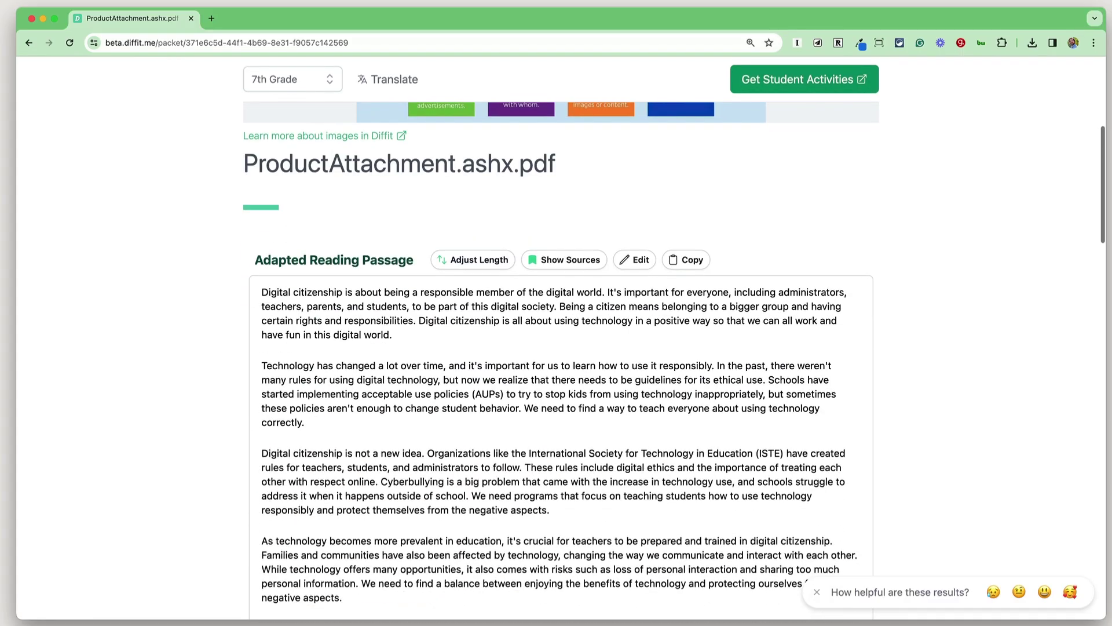
{"action": "scroll", "coordinate": [561, 348], "scroll_direction": "down", "scroll_amount": 4}
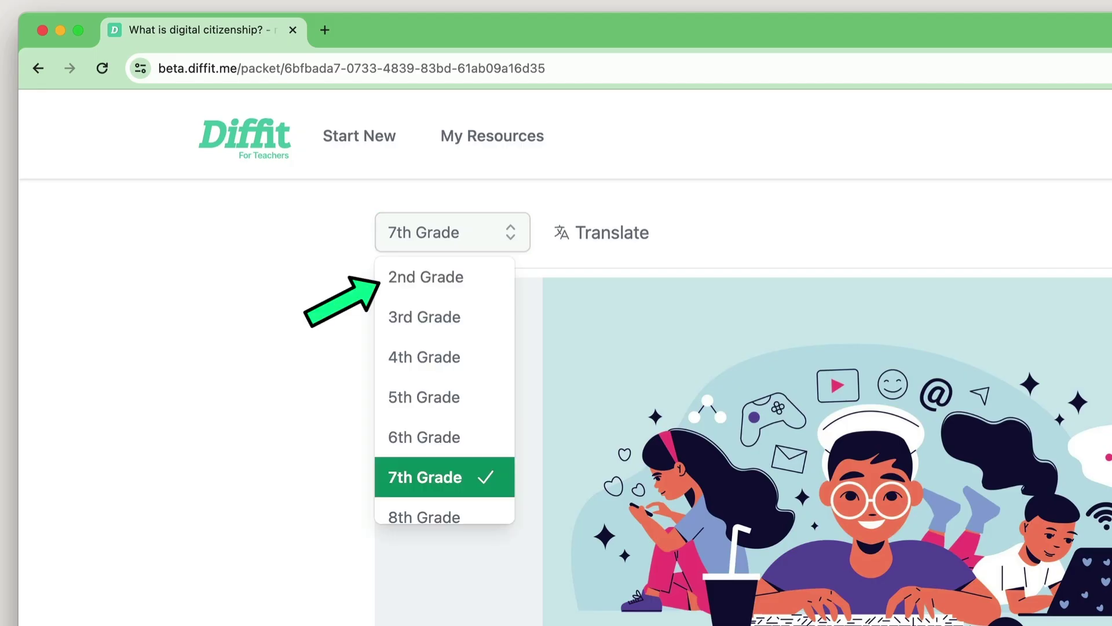
Try 2nd Grade, then regenerate the packet at the 11th Grade+ reading level.
{"action": "left_click", "coordinate": [425, 277]}
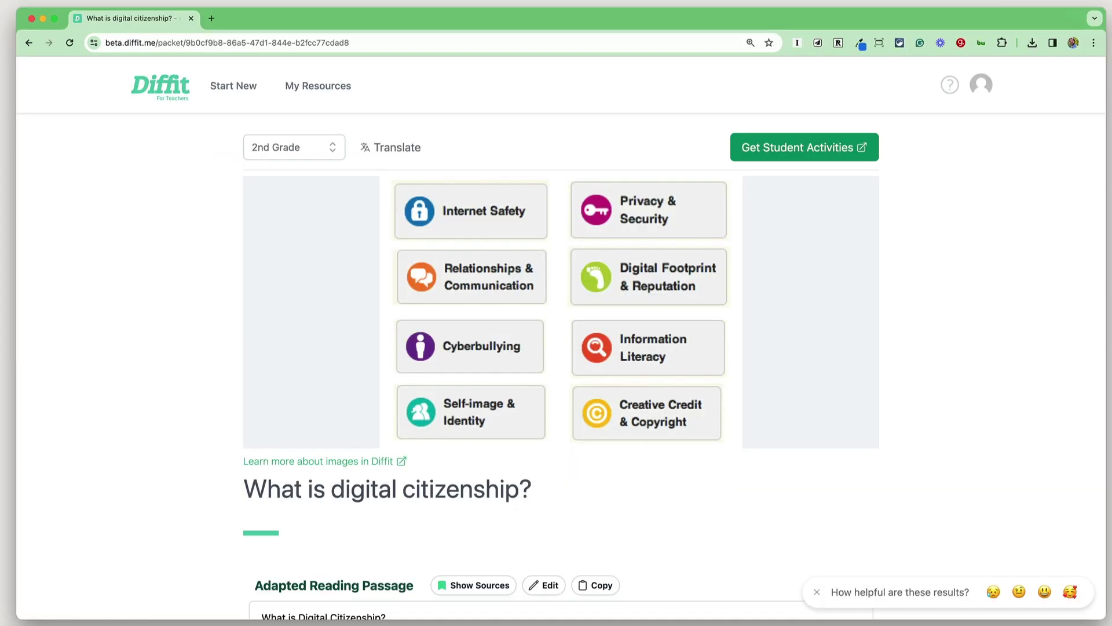
{"action": "scroll", "coordinate": [560, 338], "scroll_direction": "down", "scroll_amount": 7}
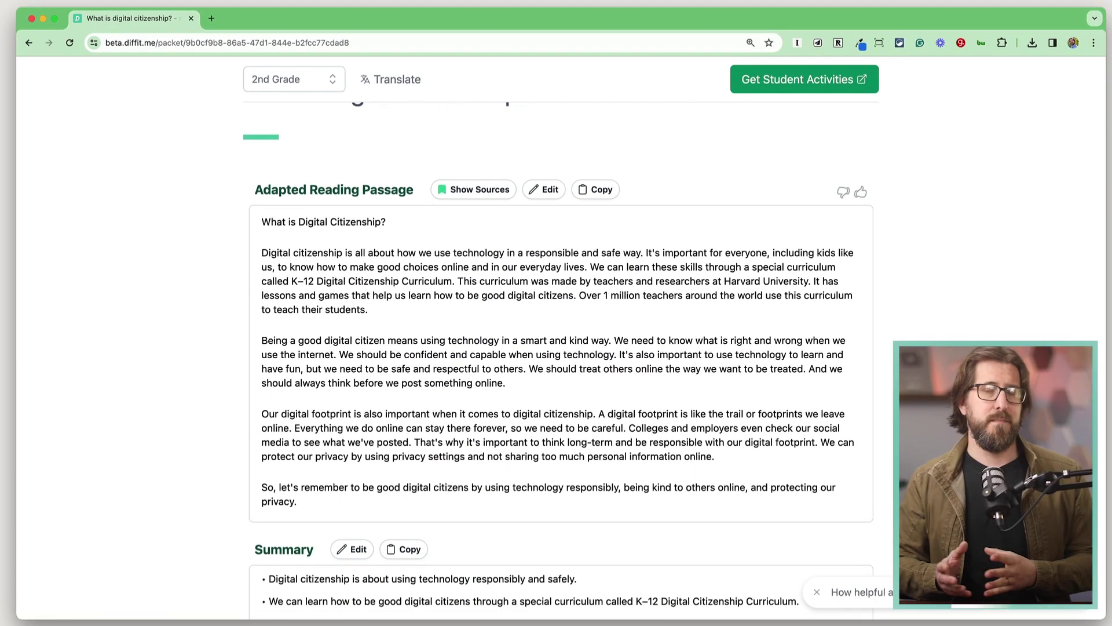
{"action": "left_click", "coordinate": [294, 79]}
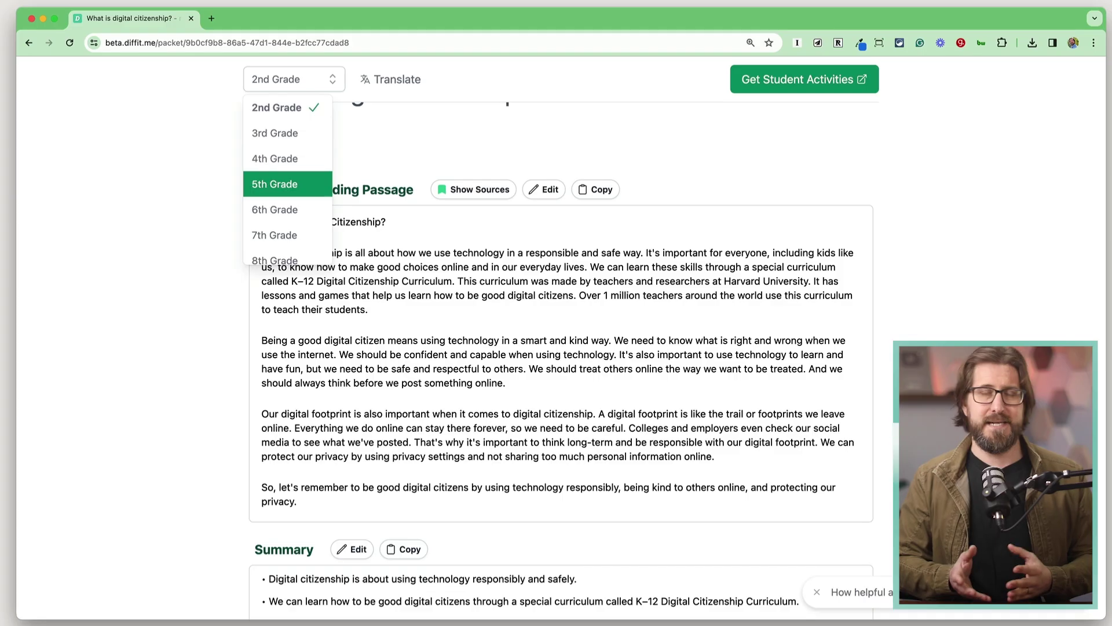
{"action": "scroll", "coordinate": [287, 184], "scroll_direction": "down", "scroll_amount": 1}
{"action": "key", "text": "Down"}
{"action": "key", "text": "Down"}
{"action": "key", "text": "Down"}
{"action": "key", "text": "Down"}
{"action": "key", "text": "Down"}
{"action": "key", "text": "Down"}
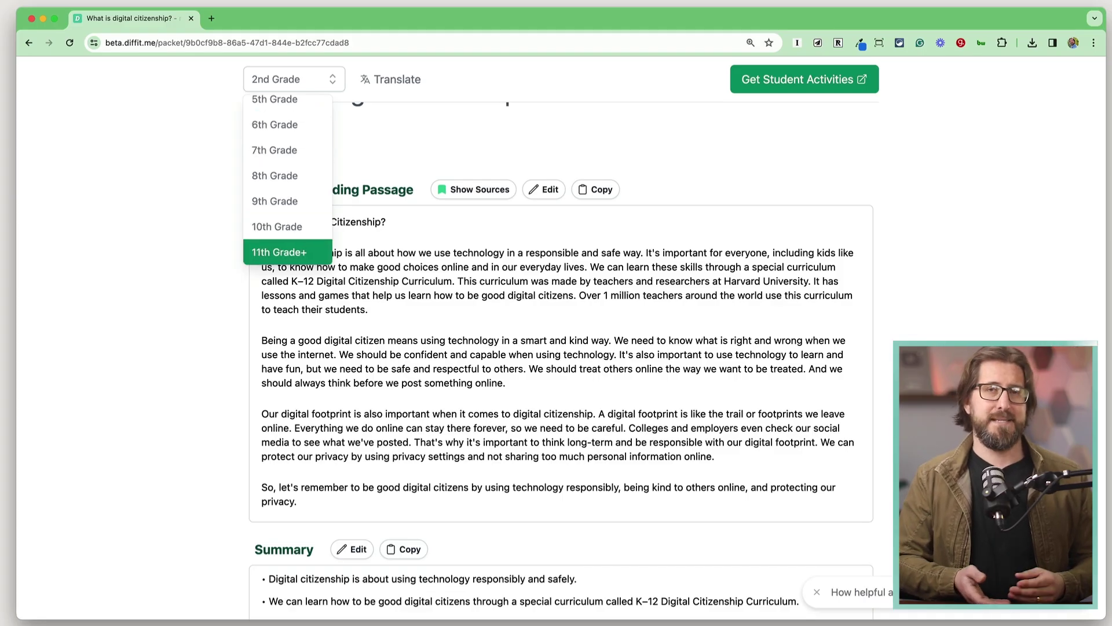
{"action": "key", "text": "Return"}
{"action": "left_click", "coordinate": [397, 79]}
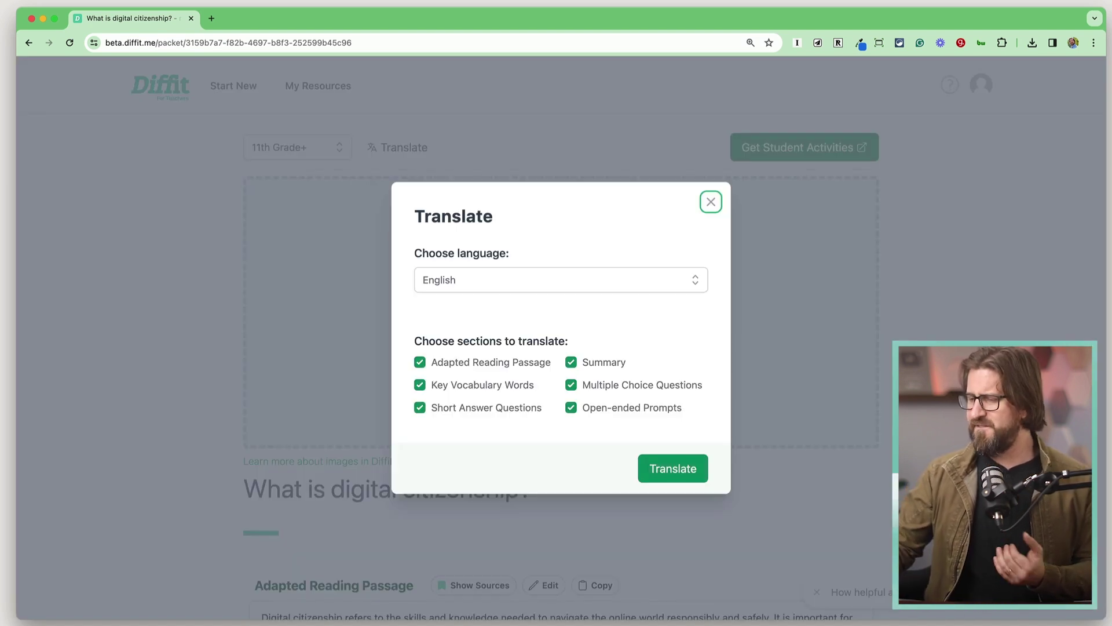
Translate all packet sections into Spanish and scroll through the translated packet.
{"action": "left_click", "coordinate": [560, 280]}
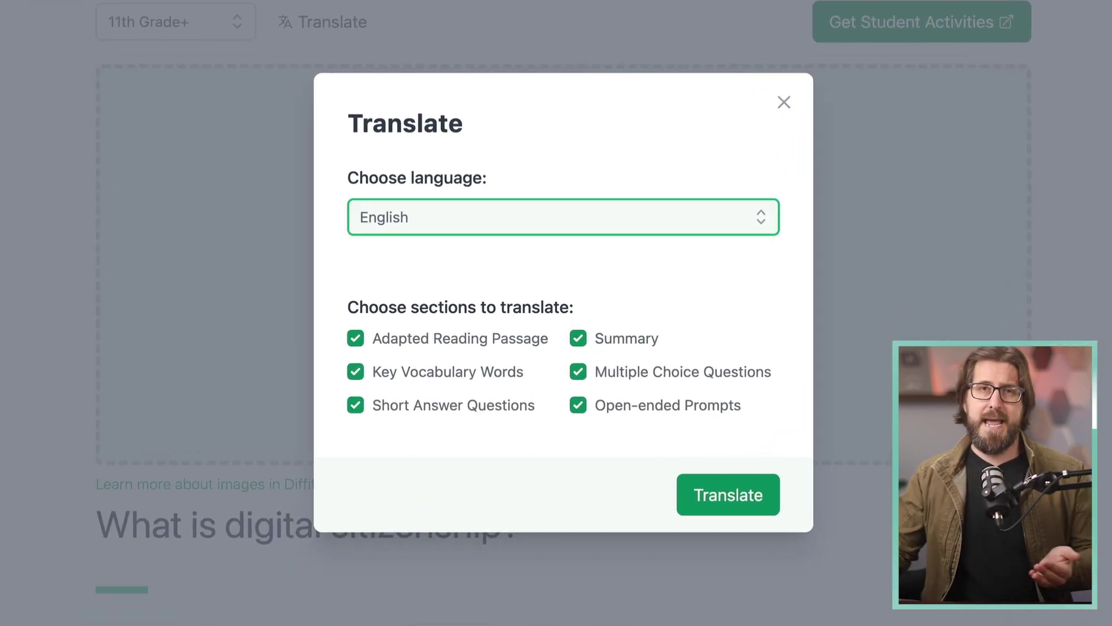
{"action": "key", "text": "Return"}
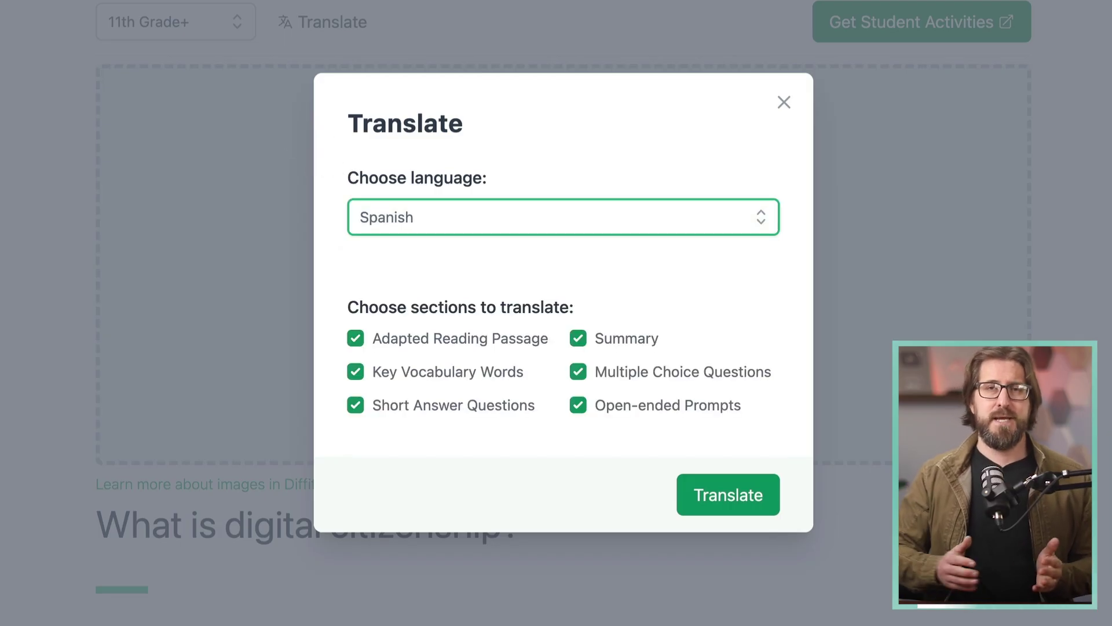
{"action": "left_click", "coordinate": [728, 495]}
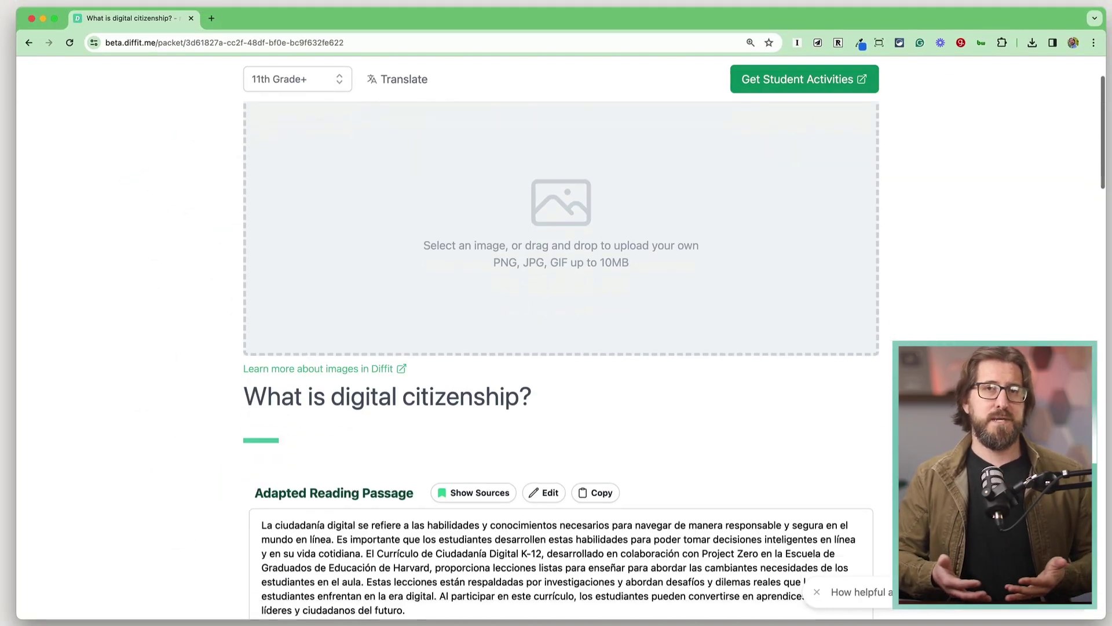
{"action": "scroll", "coordinate": [561, 360], "scroll_direction": "down", "scroll_amount": 6}
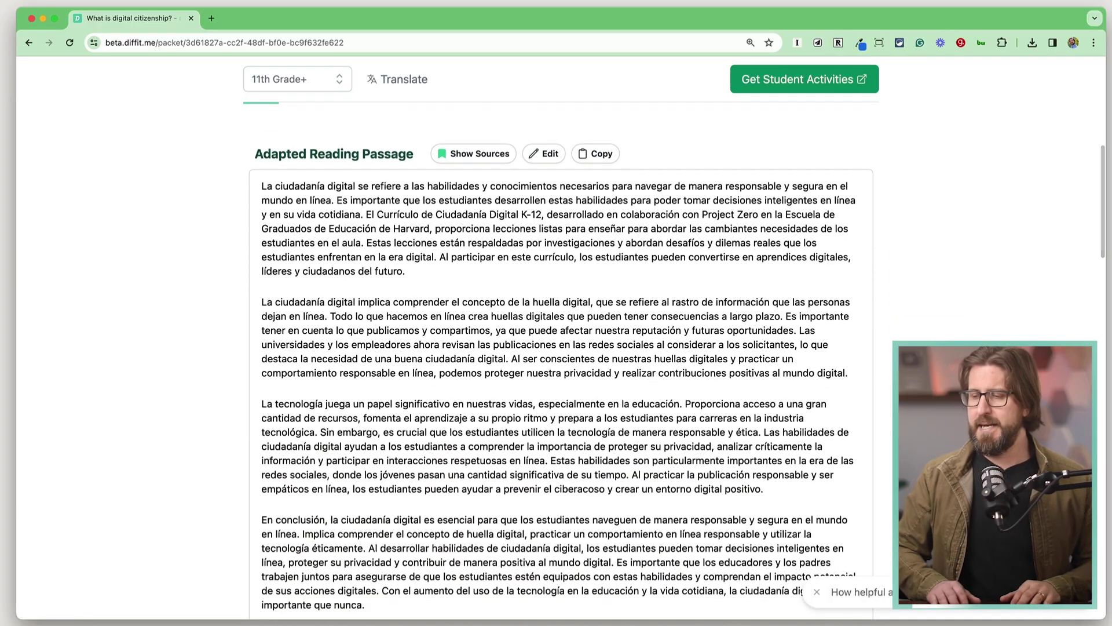
{"action": "scroll", "coordinate": [561, 359], "scroll_direction": "down", "scroll_amount": 1}
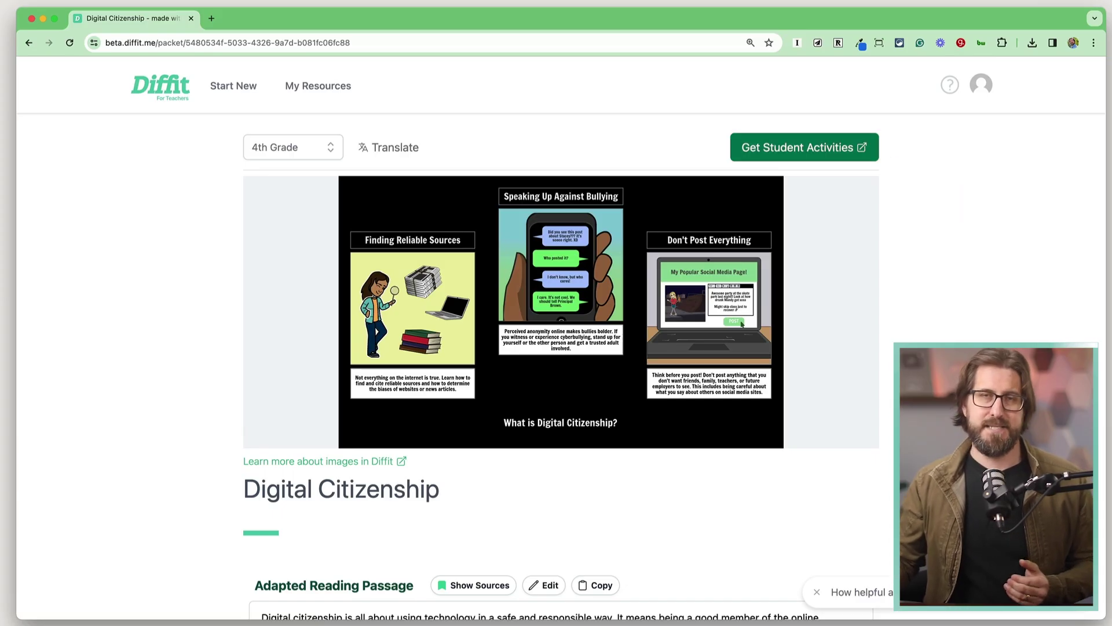
Open the Exports Library for the 4th Grade Digital Citizenship packet.
{"action": "left_click", "coordinate": [805, 148]}
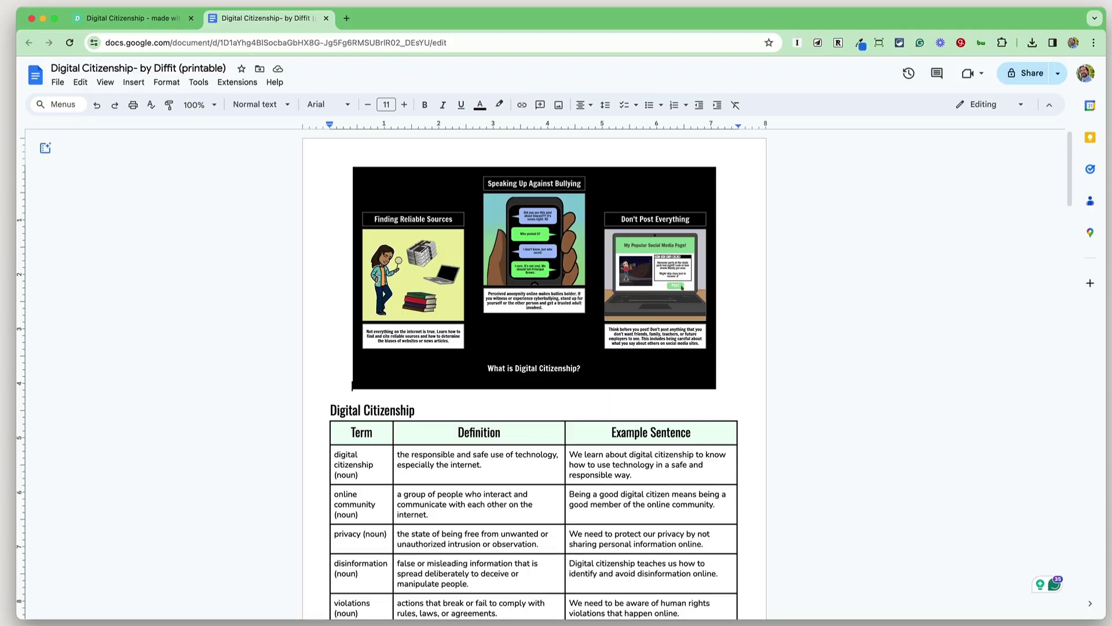
Scroll through the printable Google Doc's passage, summary and questions.
{"action": "scroll", "coordinate": [534, 370], "scroll_direction": "down", "scroll_amount": 8}
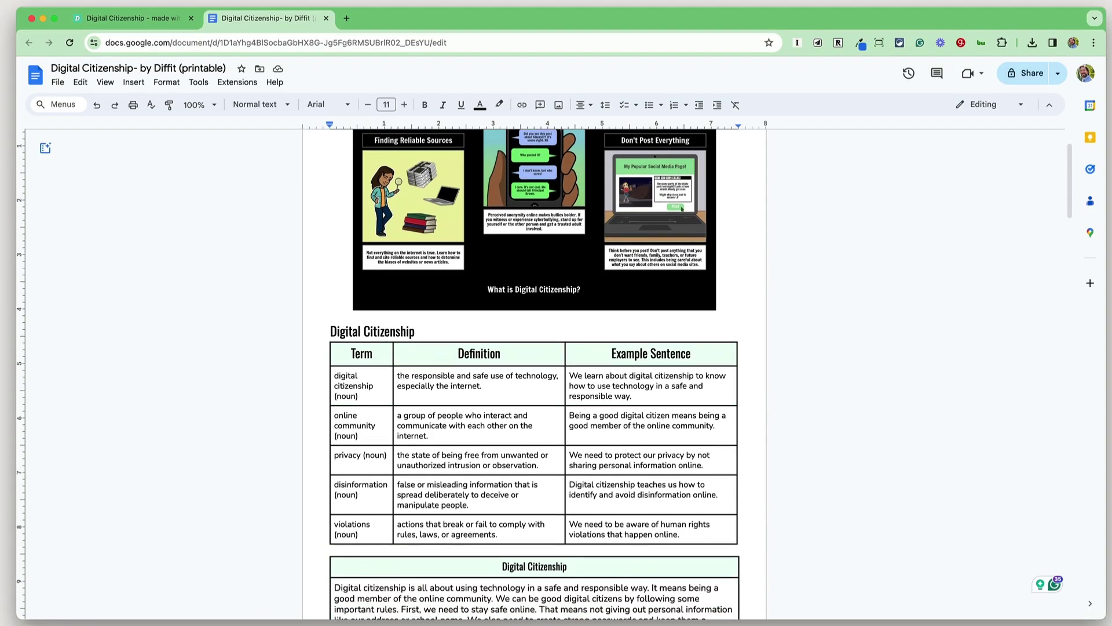
{"action": "scroll", "coordinate": [534, 371], "scroll_direction": "down", "scroll_amount": 5}
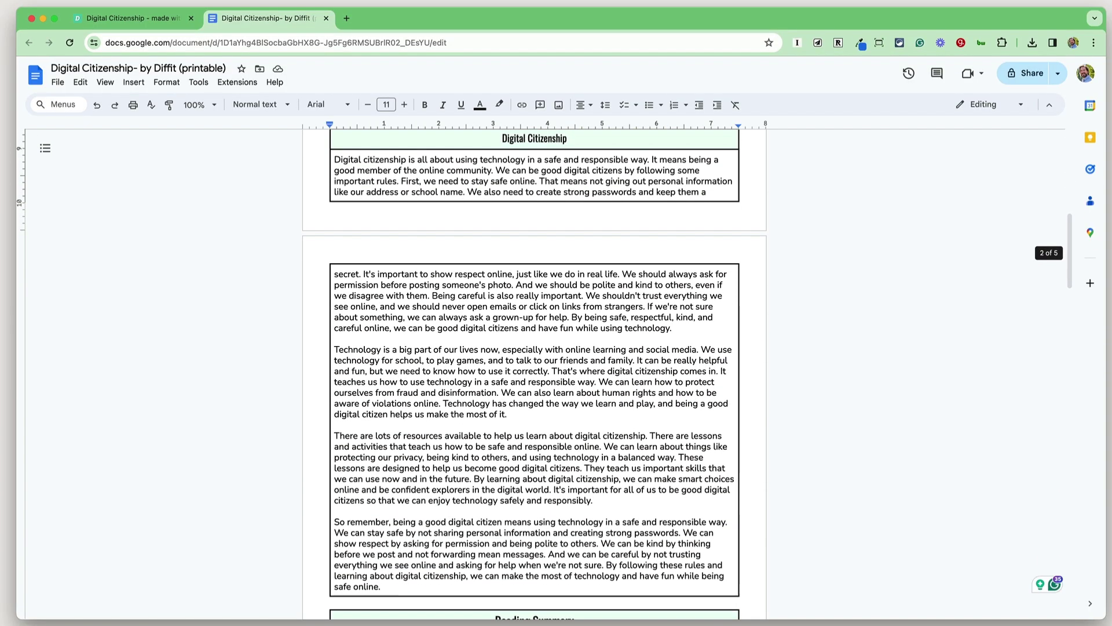
{"action": "scroll", "coordinate": [534, 371], "scroll_direction": "down", "scroll_amount": 3}
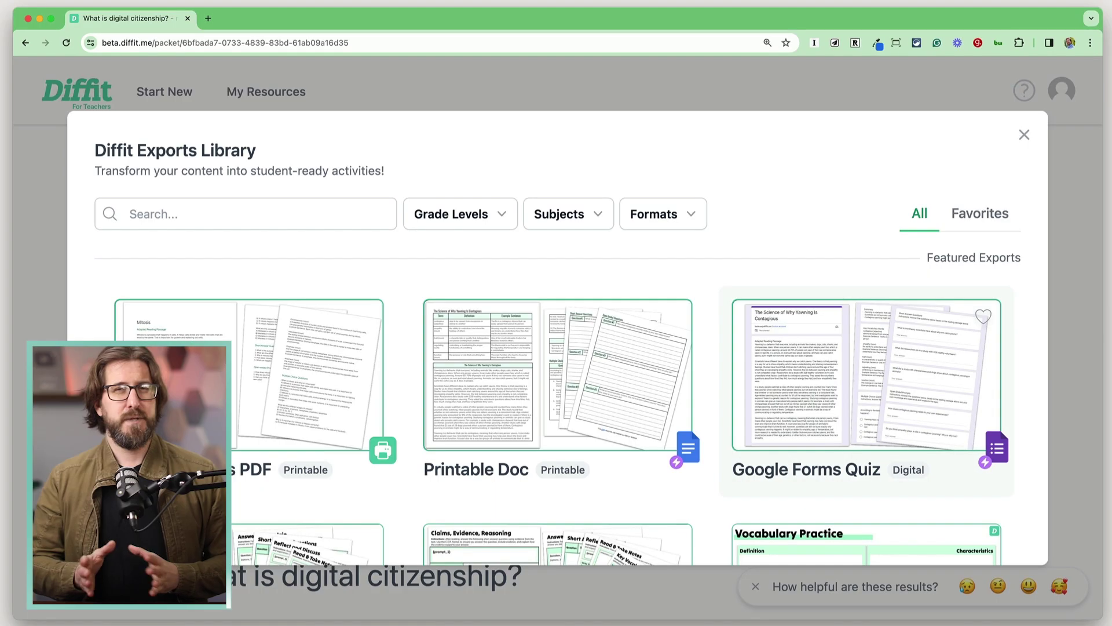
Create a Google Forms quiz holding only the Multiple Choice Questions, excluding all other sections.
{"action": "left_click", "coordinate": [867, 389]}
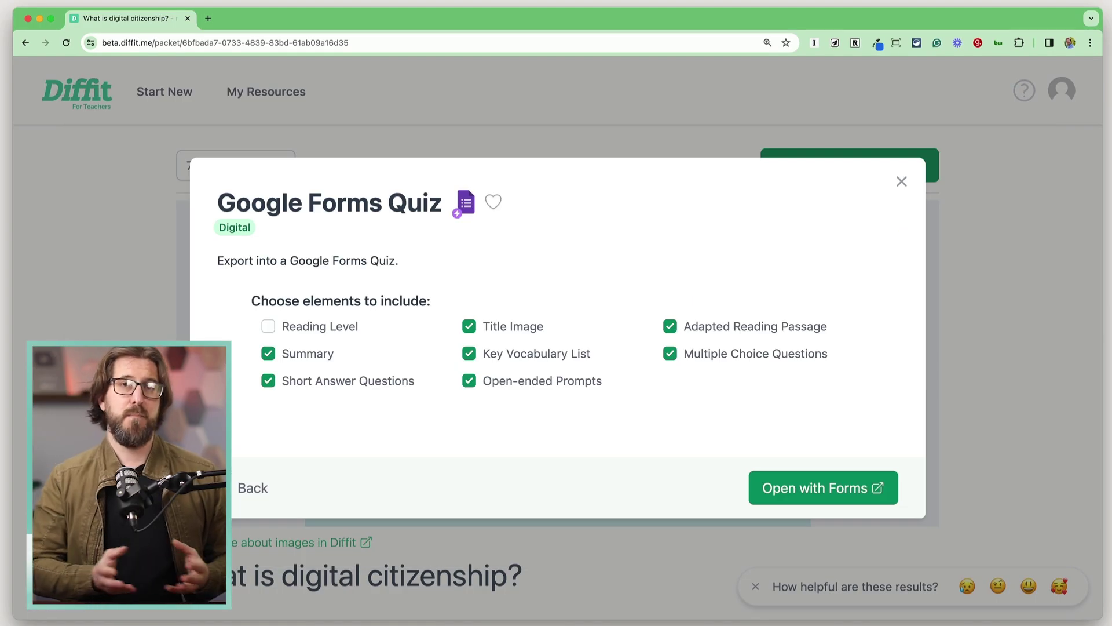
{"action": "left_click", "coordinate": [470, 326]}
{"action": "left_click", "coordinate": [670, 326]}
{"action": "left_click", "coordinate": [268, 354]}
{"action": "left_click", "coordinate": [268, 380]}
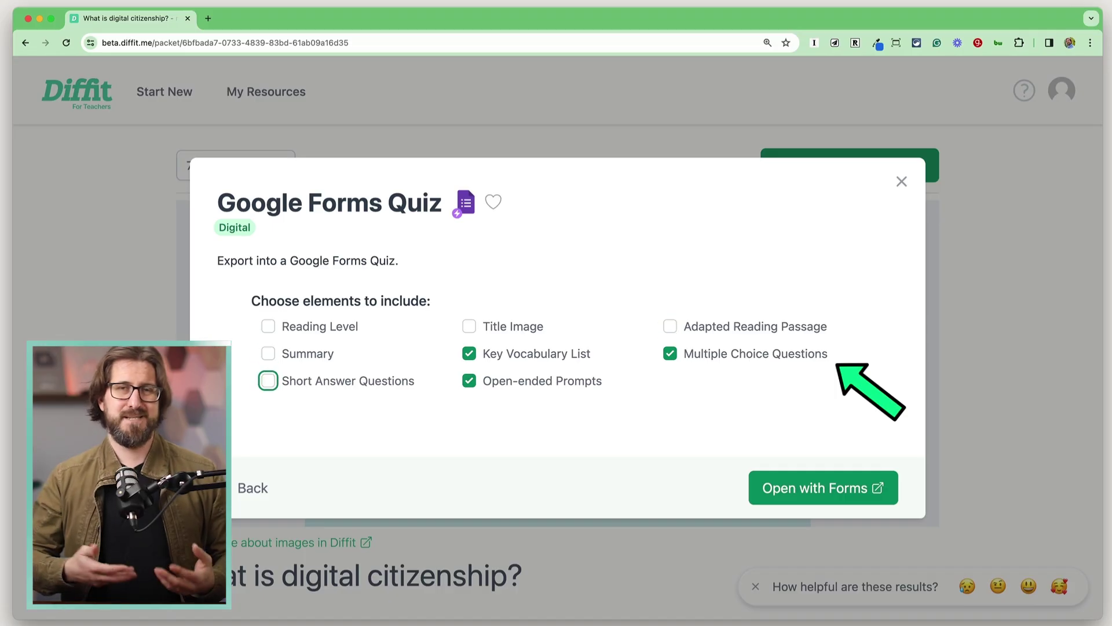
{"action": "left_click", "coordinate": [470, 353]}
{"action": "left_click", "coordinate": [469, 381]}
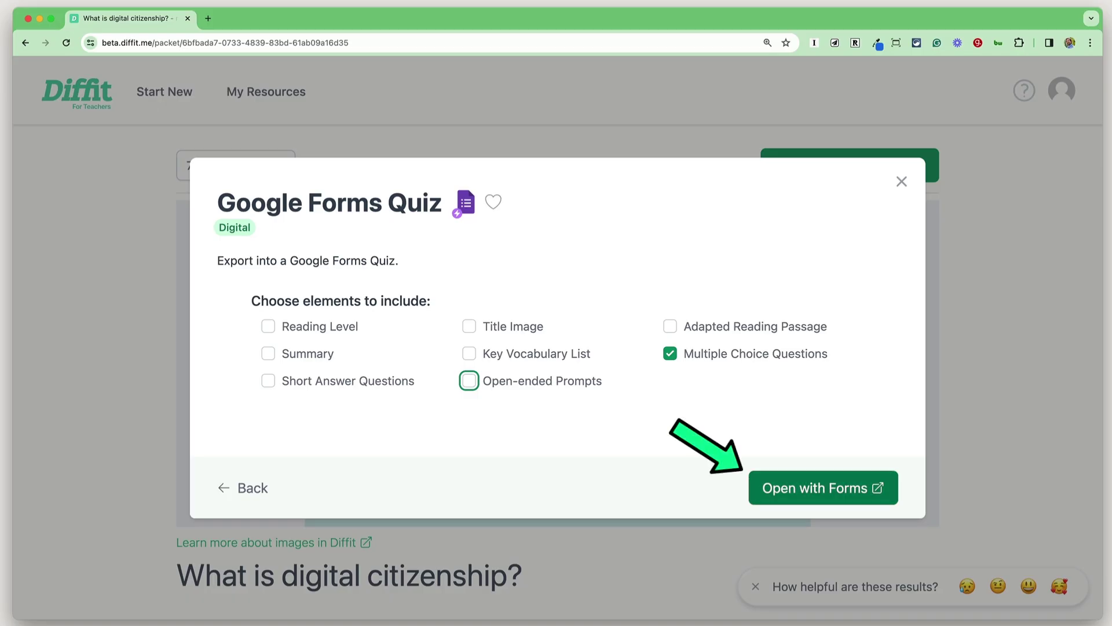
{"action": "left_click", "coordinate": [824, 488]}
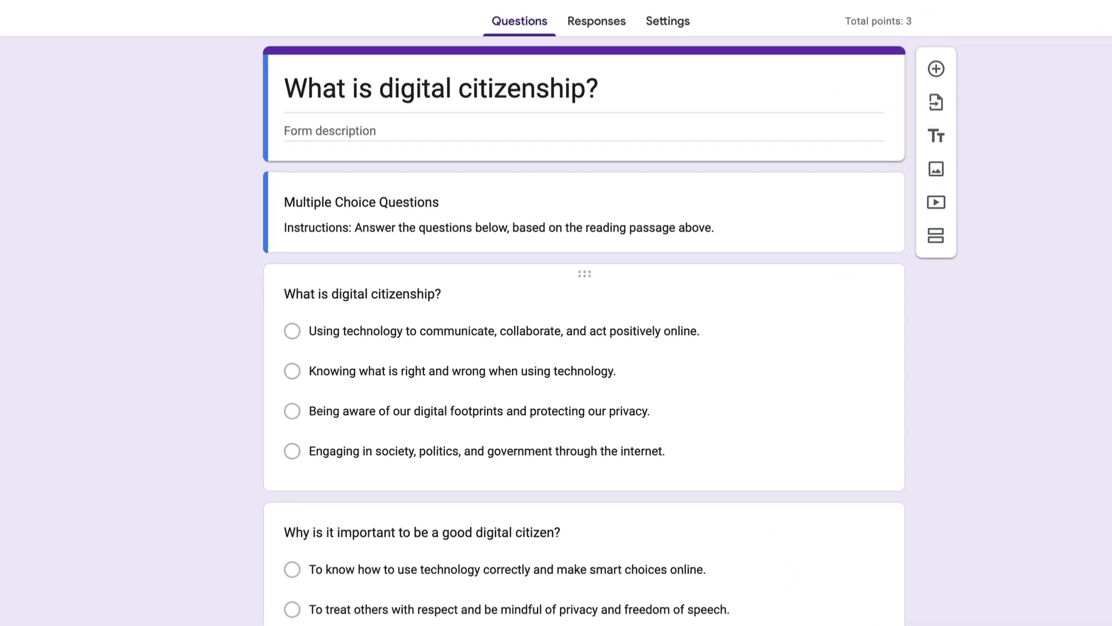
{"action": "left_click", "coordinate": [823, 407]}
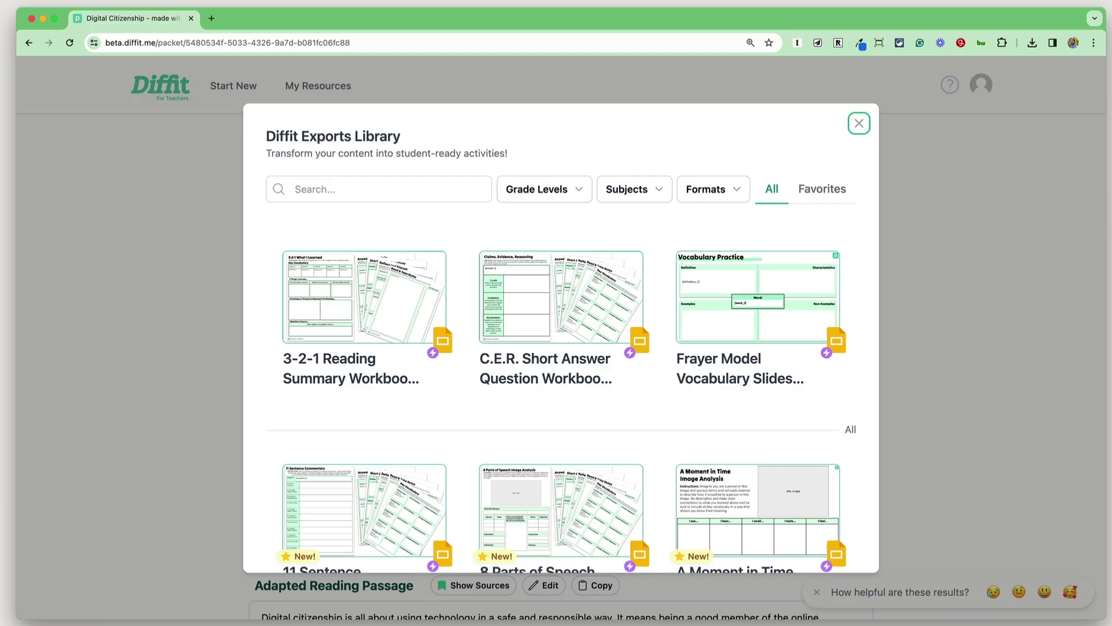
Scroll down through the Exports Library to review the exported documents.
{"action": "scroll", "coordinate": [561, 371], "scroll_direction": "down", "scroll_amount": 5}
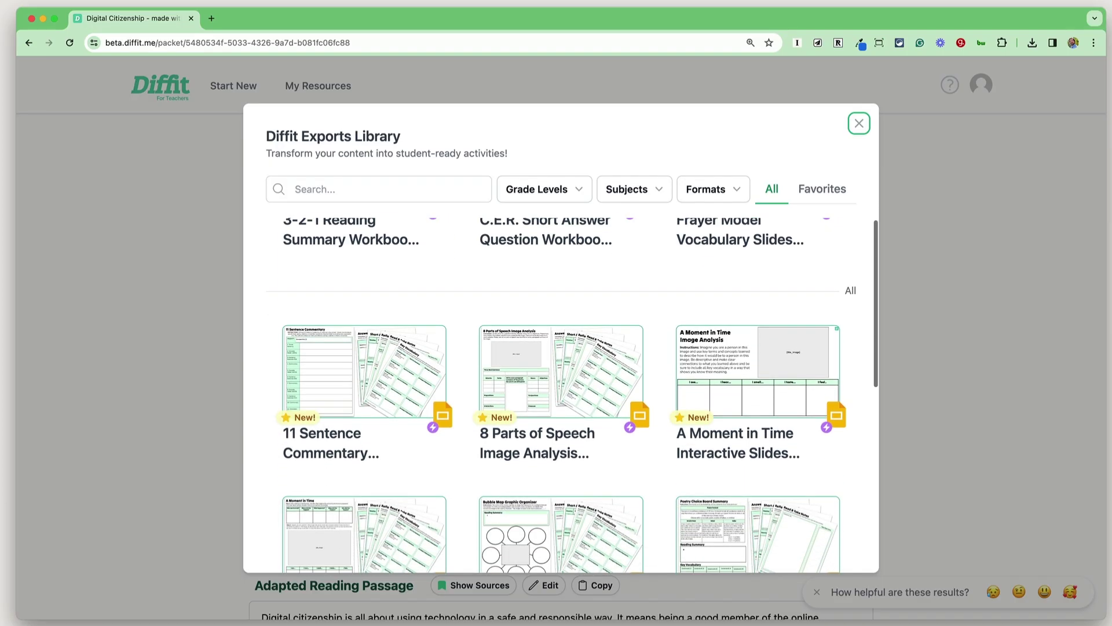
{"action": "scroll", "coordinate": [560, 370], "scroll_direction": "down", "scroll_amount": 2}
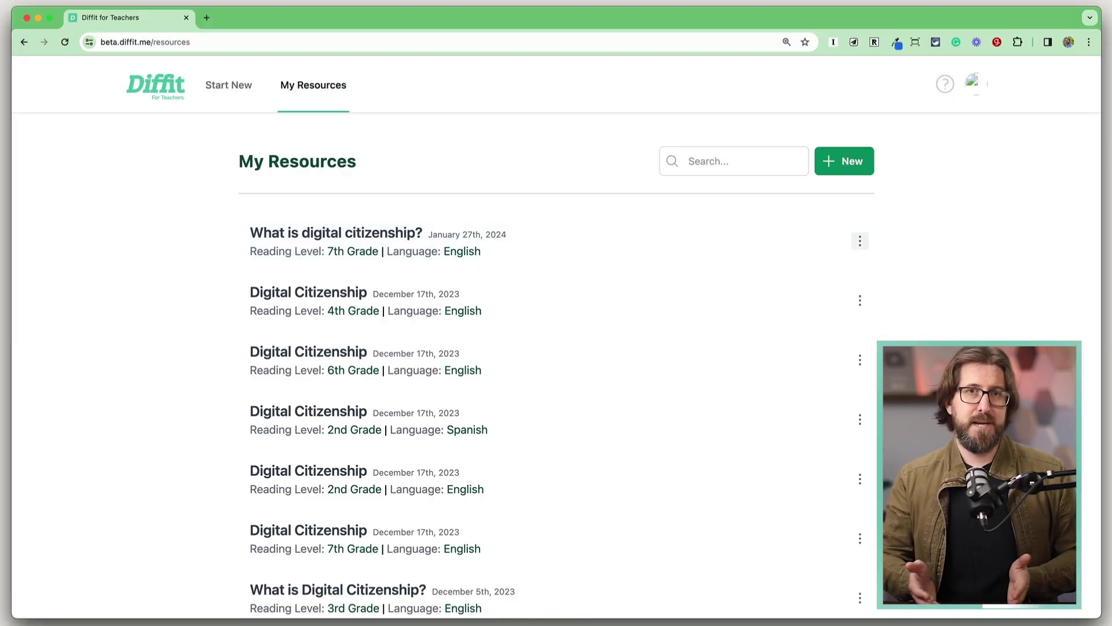
Share the 7th Grade 'What is digital citizenship?' packet, then reopen it and view its reading levels.
{"action": "left_click", "coordinate": [860, 241]}
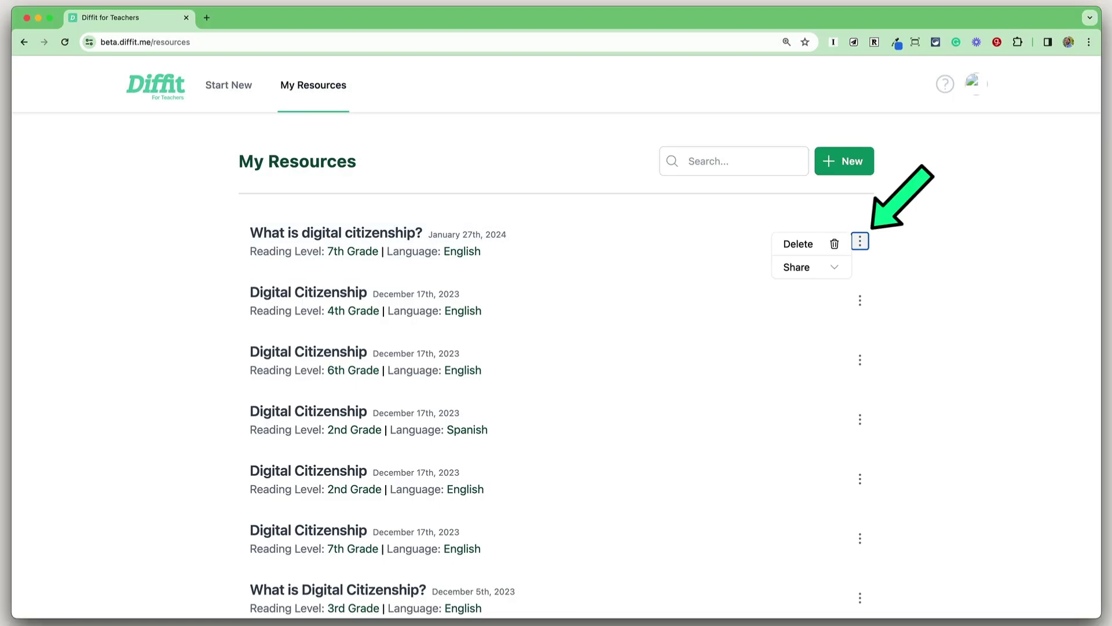
{"action": "left_click", "coordinate": [812, 267]}
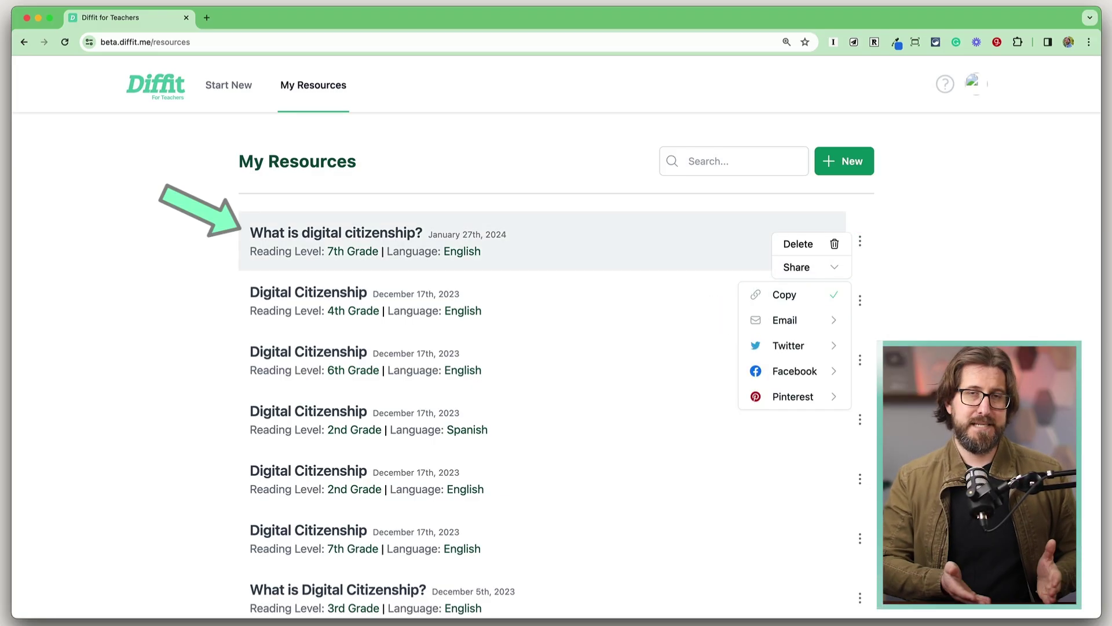
{"action": "left_click", "coordinate": [336, 233]}
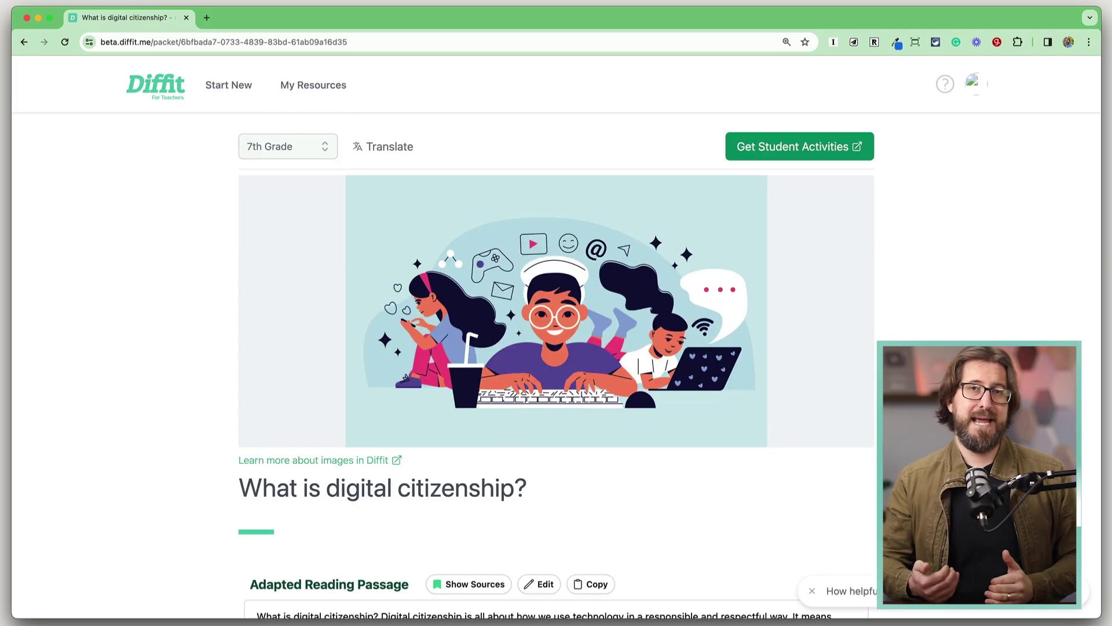
{"action": "left_click", "coordinate": [288, 146]}
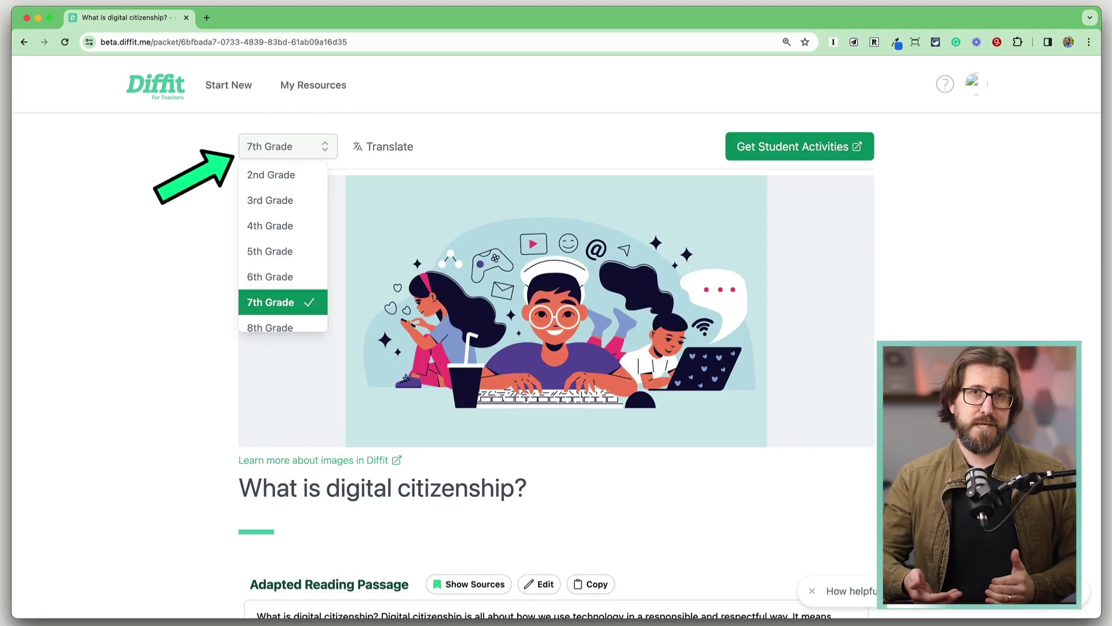